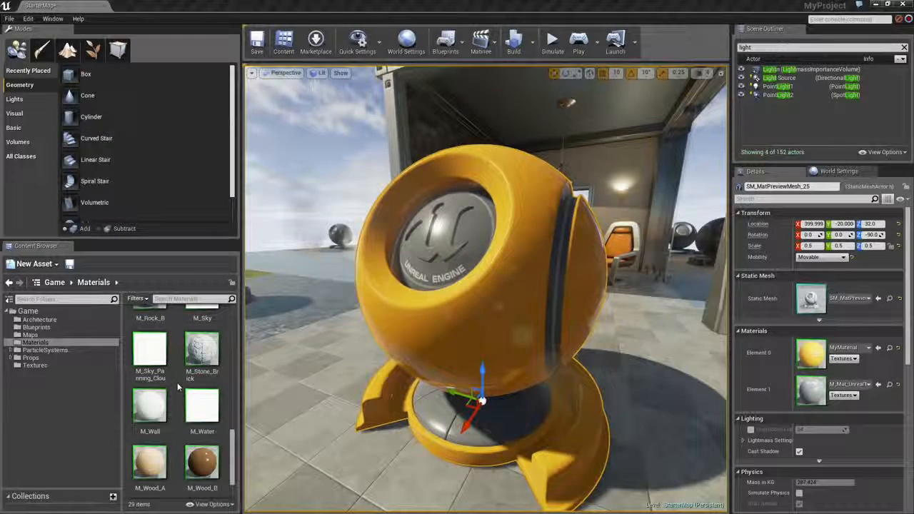
Step: Open the M_BrickWall material from the Materials folder to see its node graph
scroll(179, 414, up, 4)
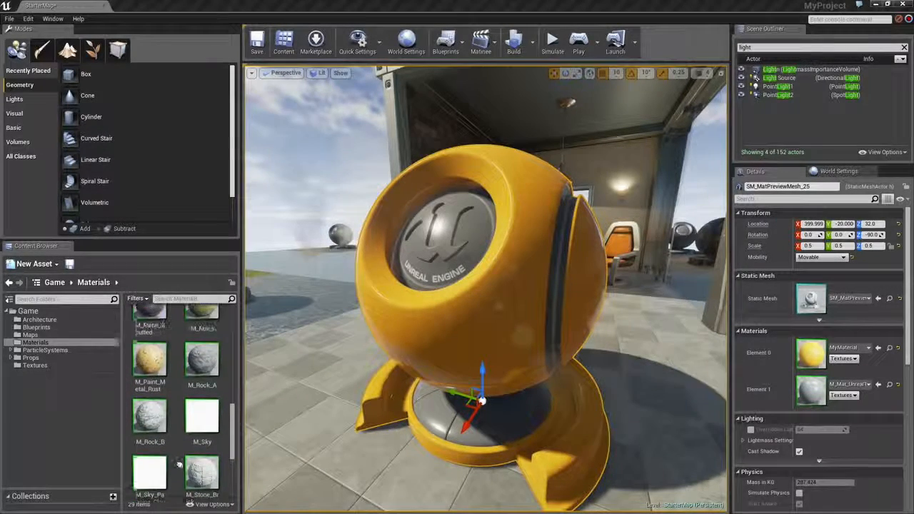
scroll(178, 465, up, 4)
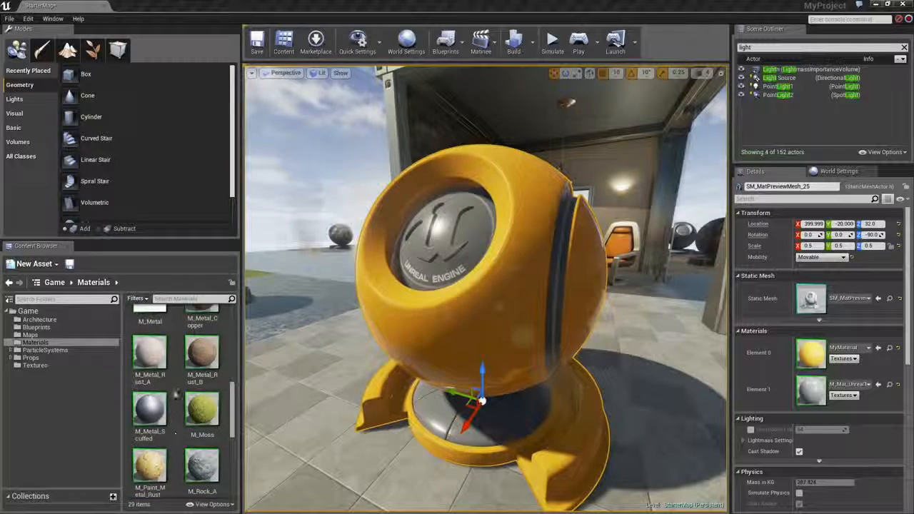
scroll(176, 394, up, 5)
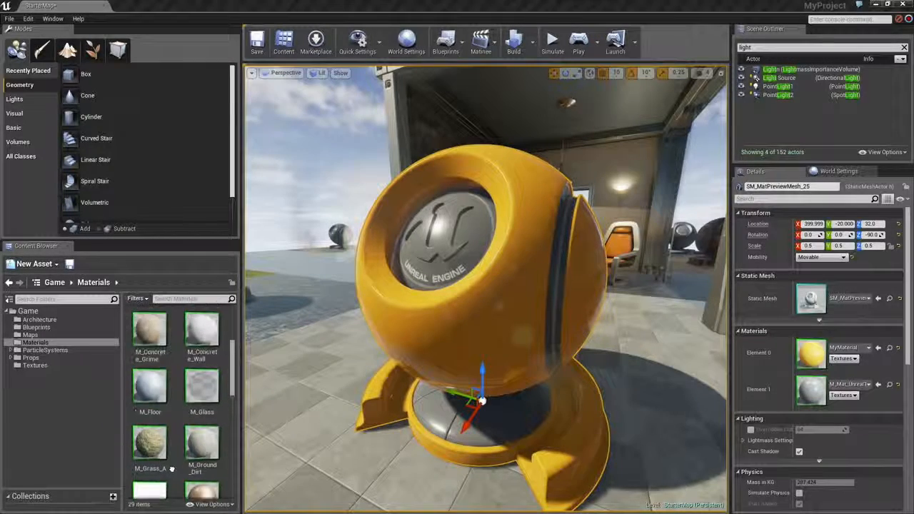
scroll(171, 468, up, 5)
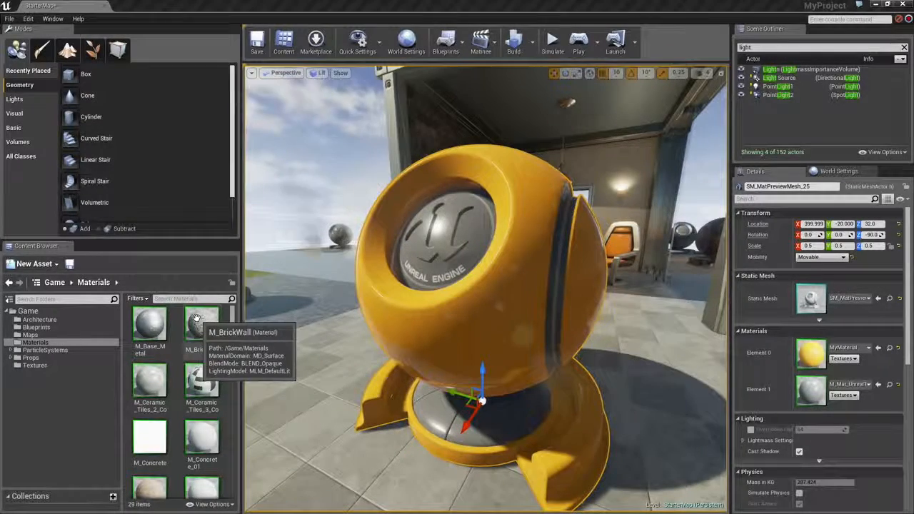
double_click(197, 319)
right_drag(431, 254, 657, 254)
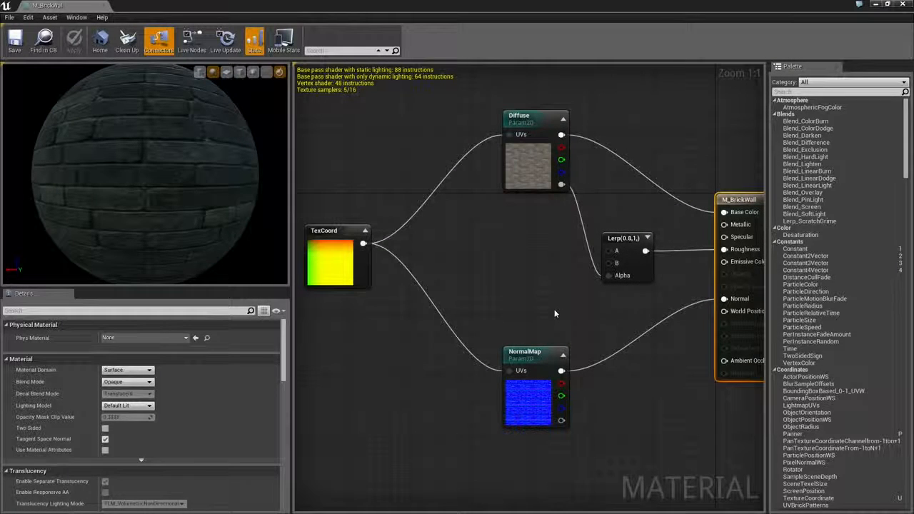
Step: Examine the Diffuse and NormalMap texture nodes of the brick material and its preview sphere from several angles
right_drag(543, 287, 497, 247)
click(495, 178)
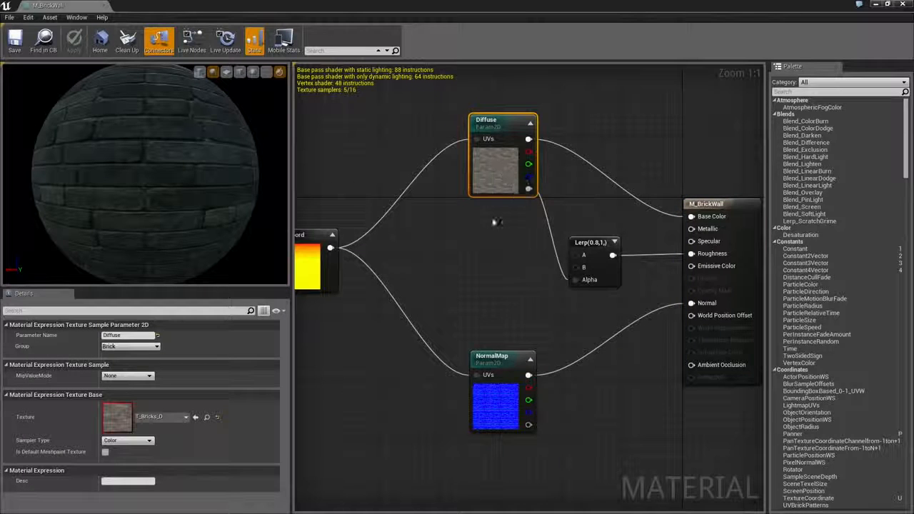
click(493, 406)
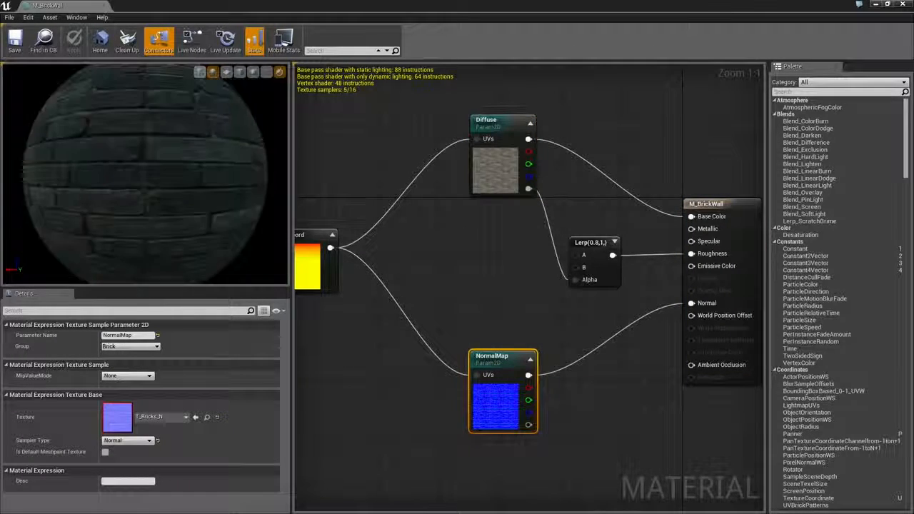
drag(107, 161, 165, 157)
click(487, 165)
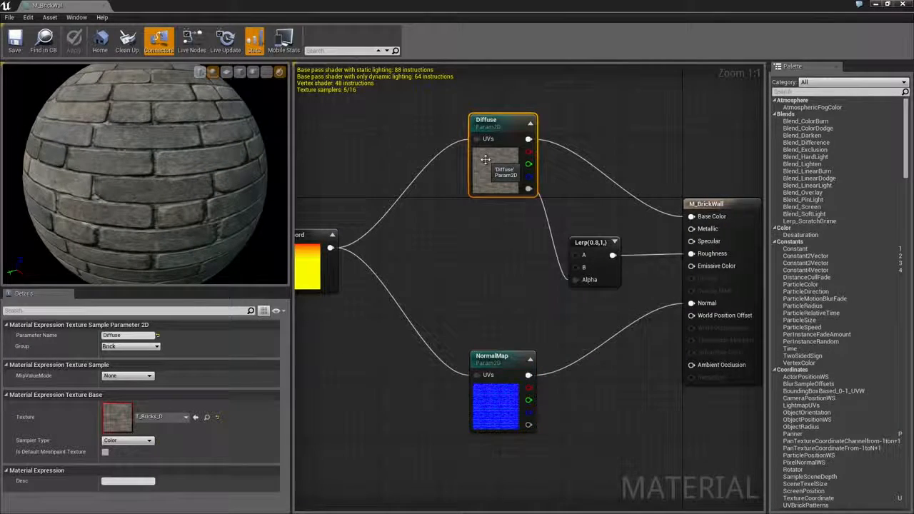
mouse_move(115, 201)
mouse_down()
mouse_move(146, 200)
mouse_move(114, 201)
mouse_up()
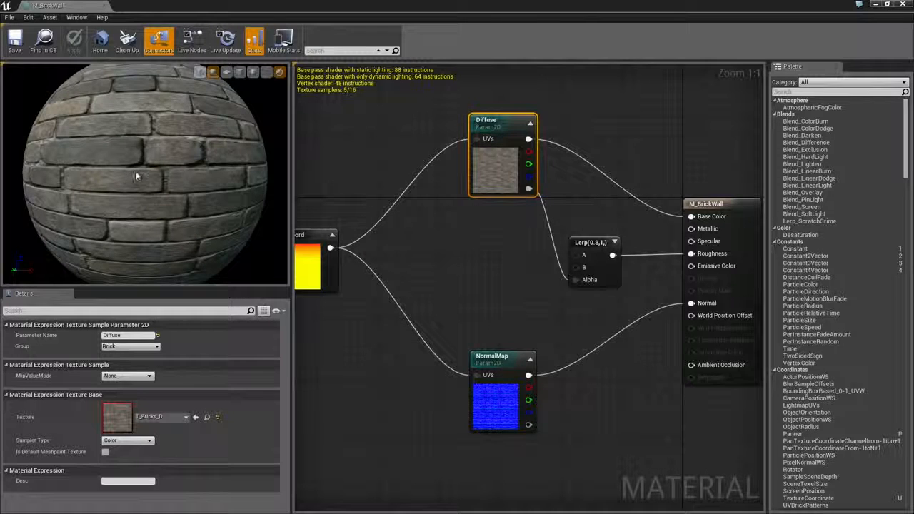
right_drag(137, 176, 137, 157)
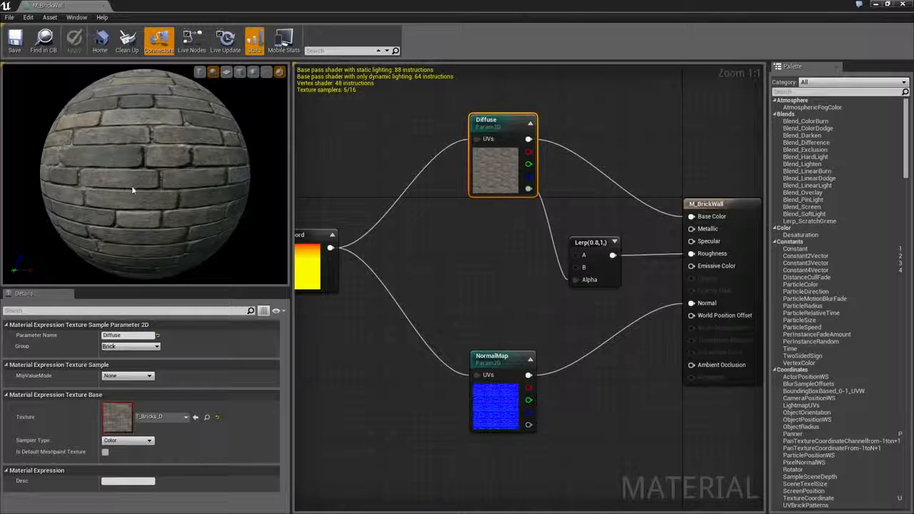
drag(109, 176, 158, 174)
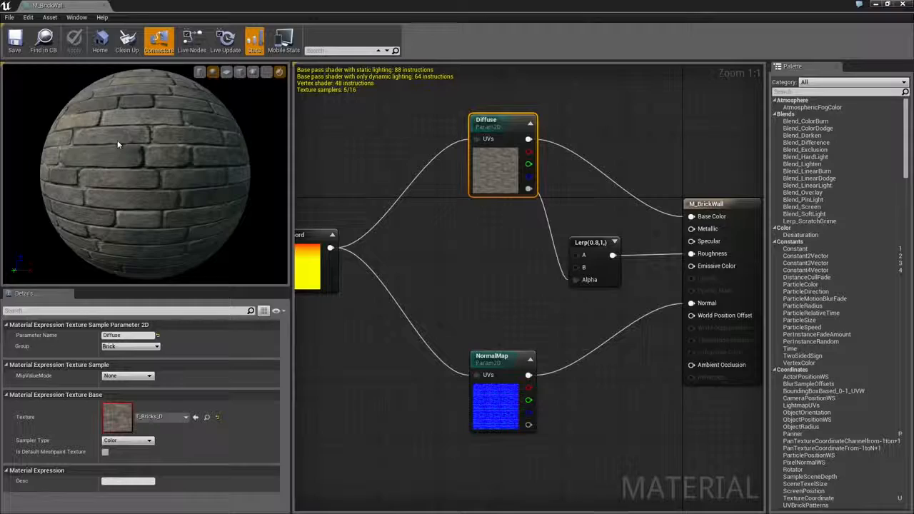
Step: Close M_BrickWall and open MyMaterial from the Materials folder, with its editor window placed clear of the Content Browser
double_click(569, 9)
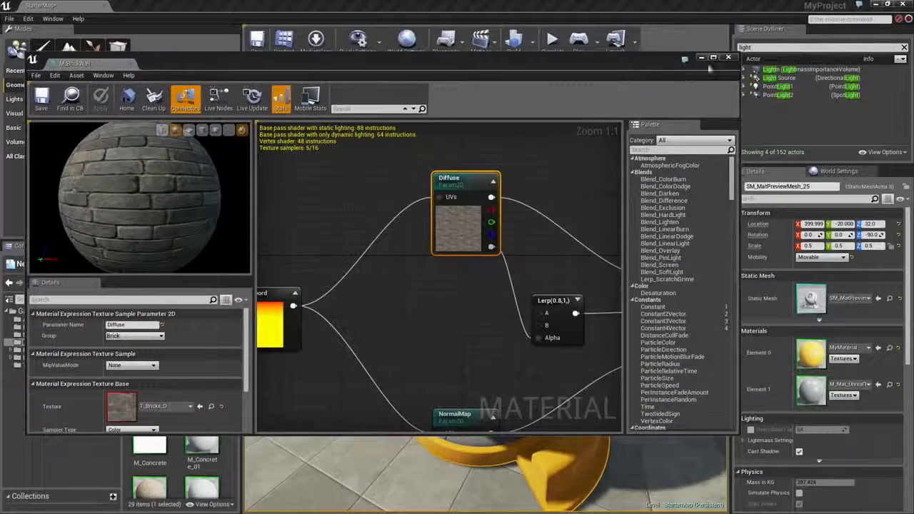
click(728, 58)
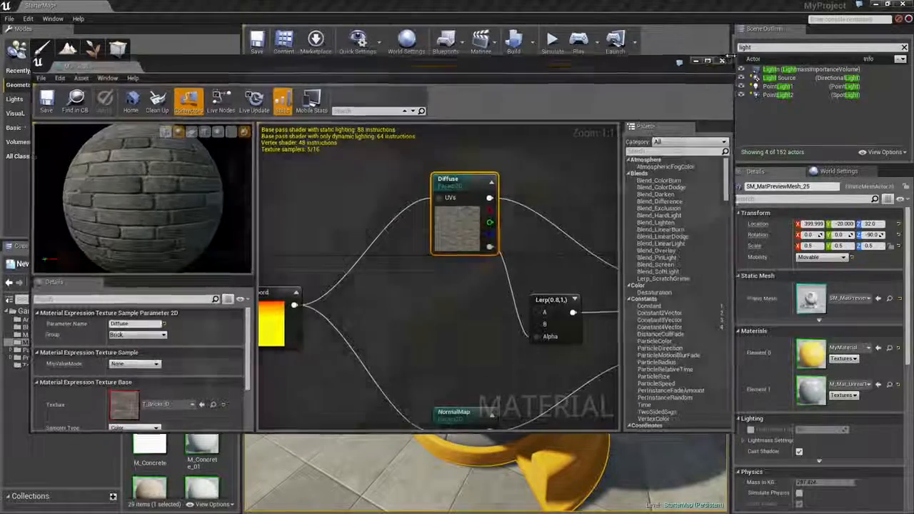
scroll(185, 400, down, 10)
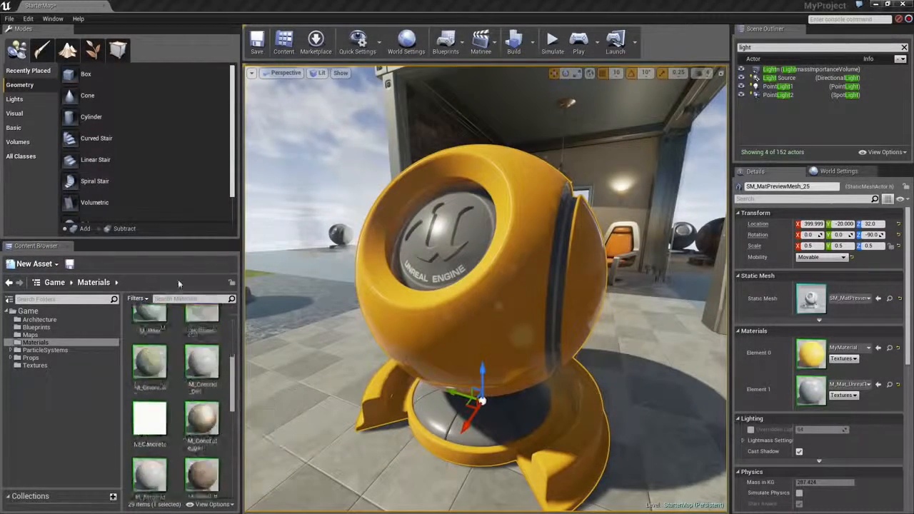
click(150, 468)
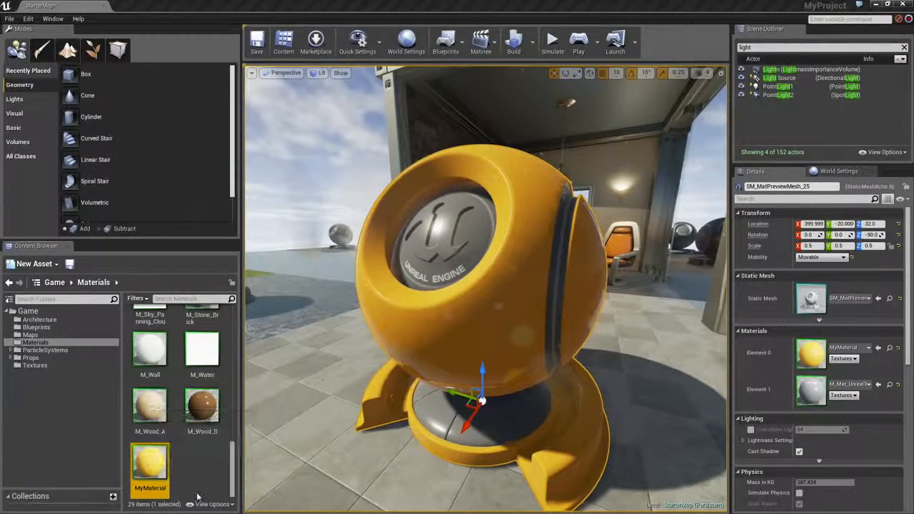
double_click(151, 468)
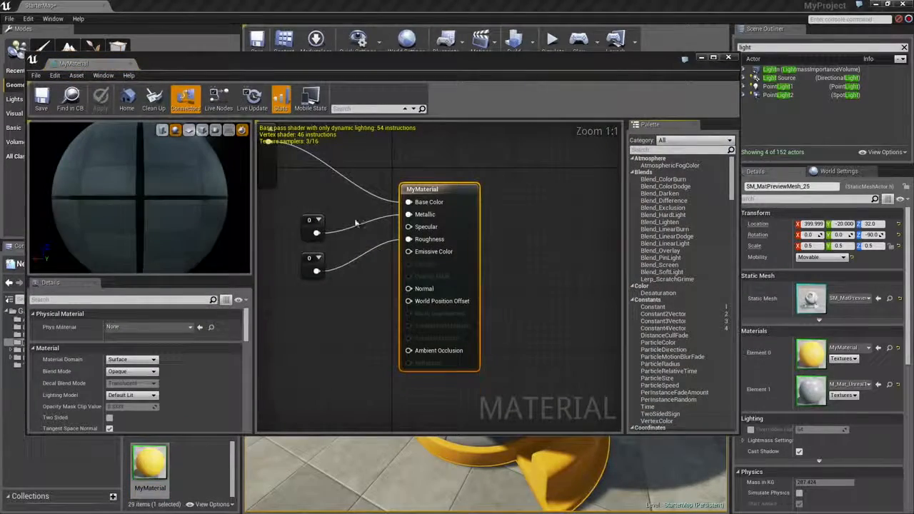
drag(377, 77, 555, 44)
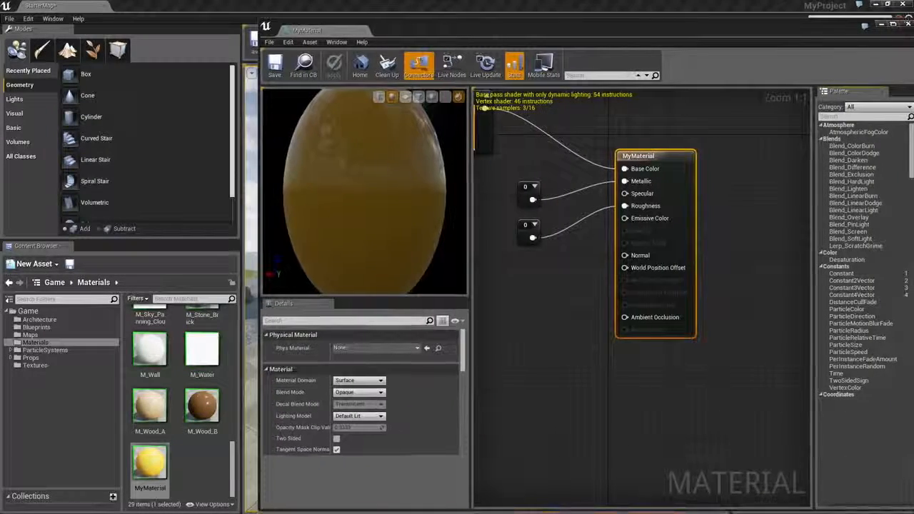
right_drag(628, 349, 637, 348)
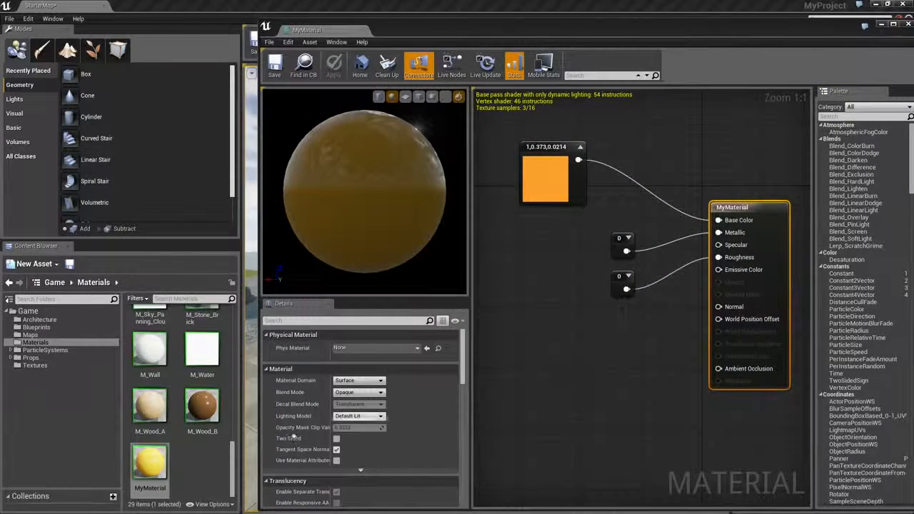
Step: Add the T_Wood_a_d and T_Wood_A_N textures from the Textures folder to the MyMaterial graph as texture samples
click(55, 367)
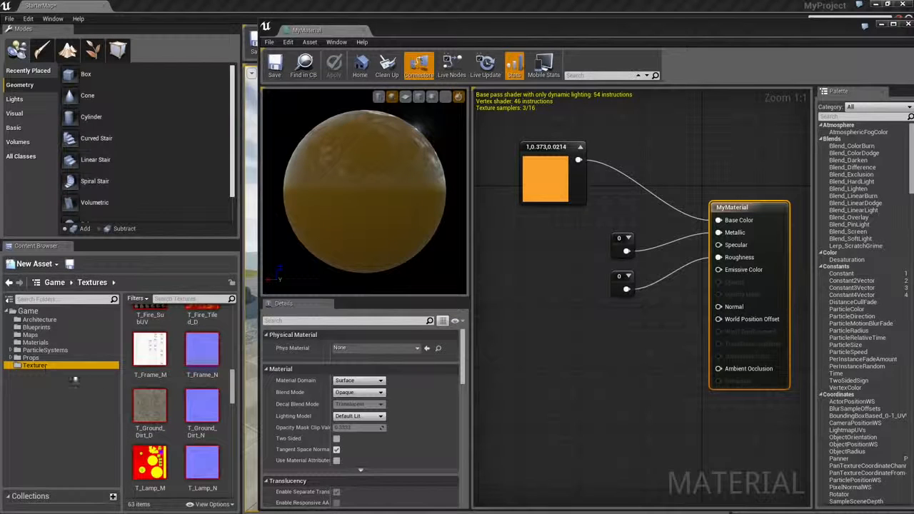
scroll(184, 383, up, 3)
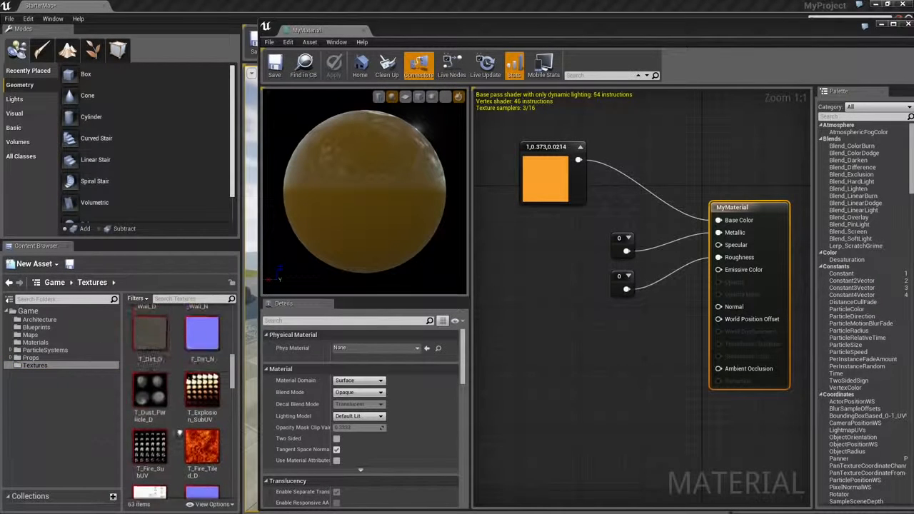
click(13, 357)
click(27, 367)
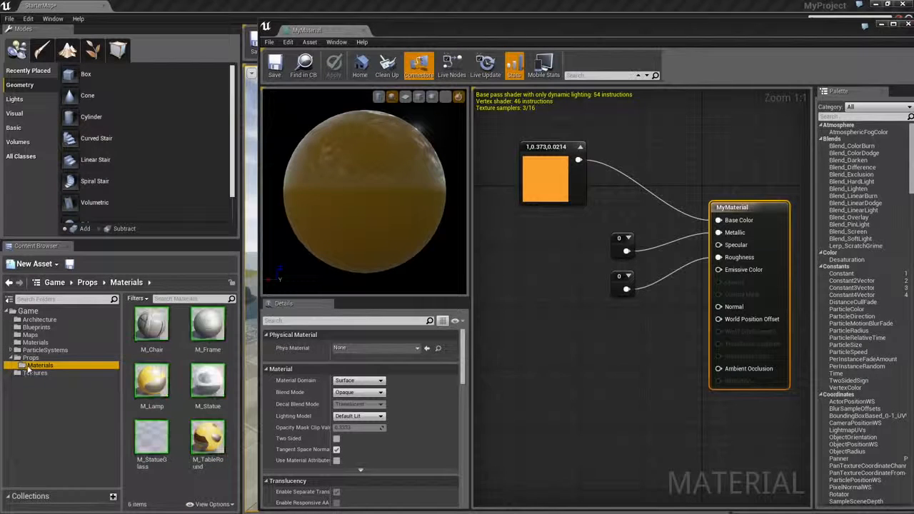
click(30, 372)
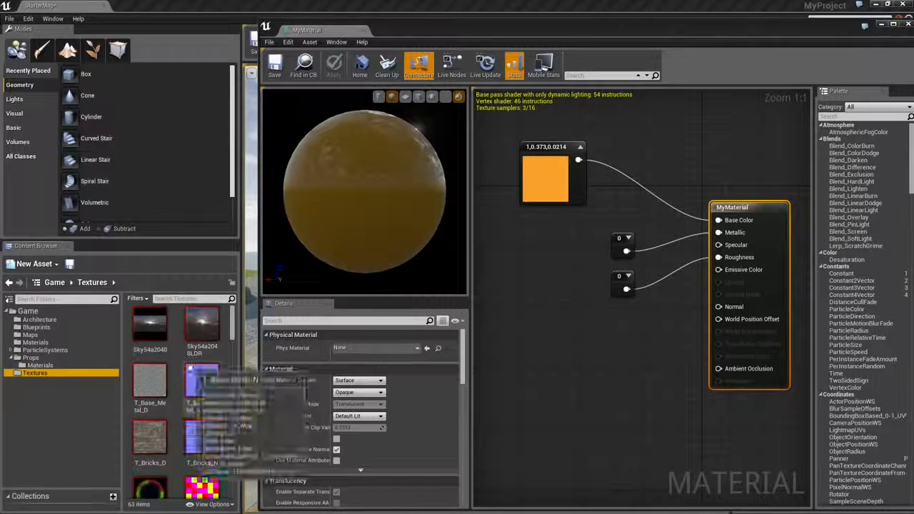
scroll(179, 369, down, 3)
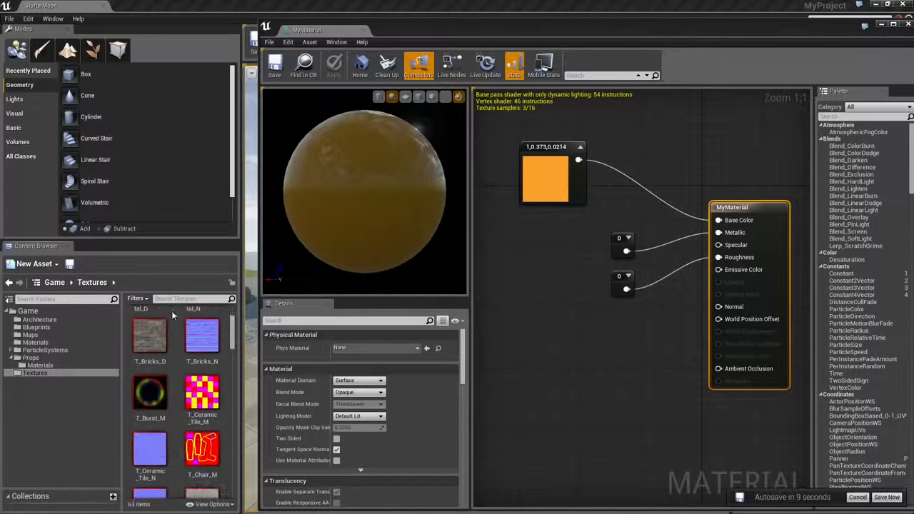
scroll(164, 370, down, 5)
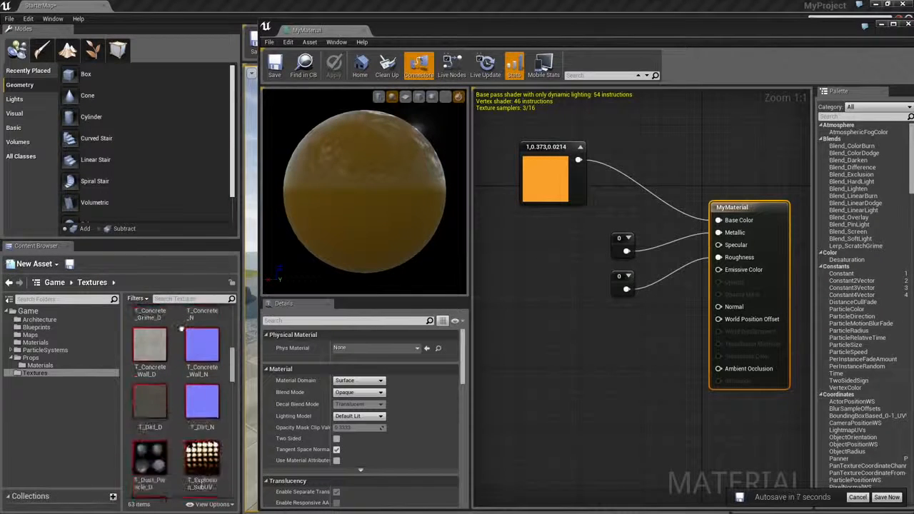
scroll(164, 428, down, 5)
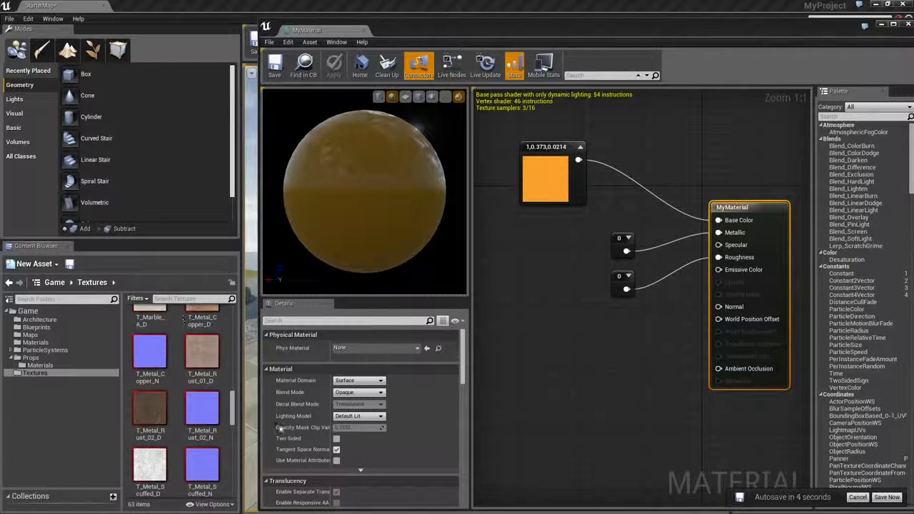
drag(232, 415, 237, 487)
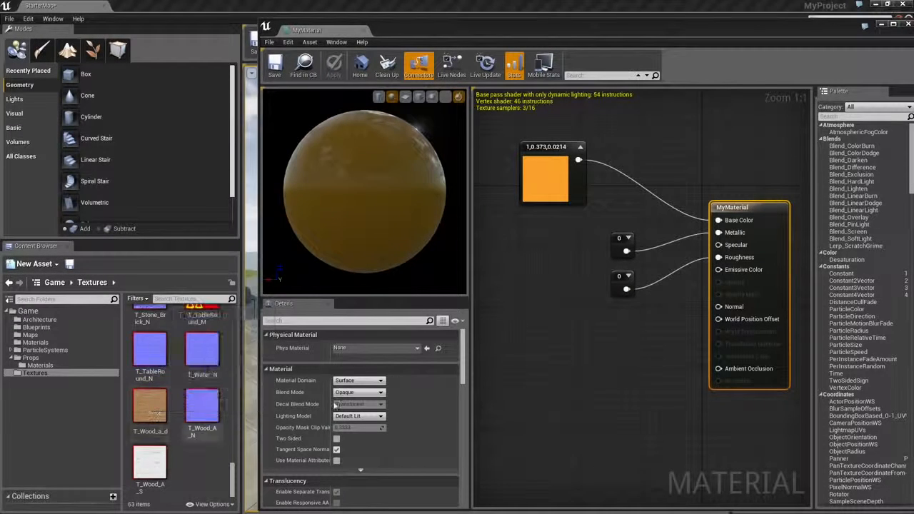
mouse_move(547, 264)
right_down()
mouse_move(541, 253)
mouse_move(552, 259)
right_up()
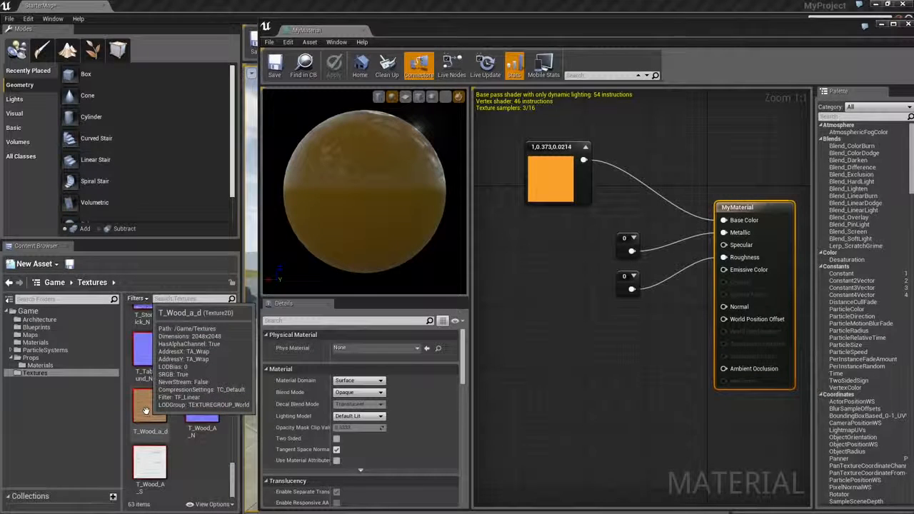
drag(145, 410, 546, 286)
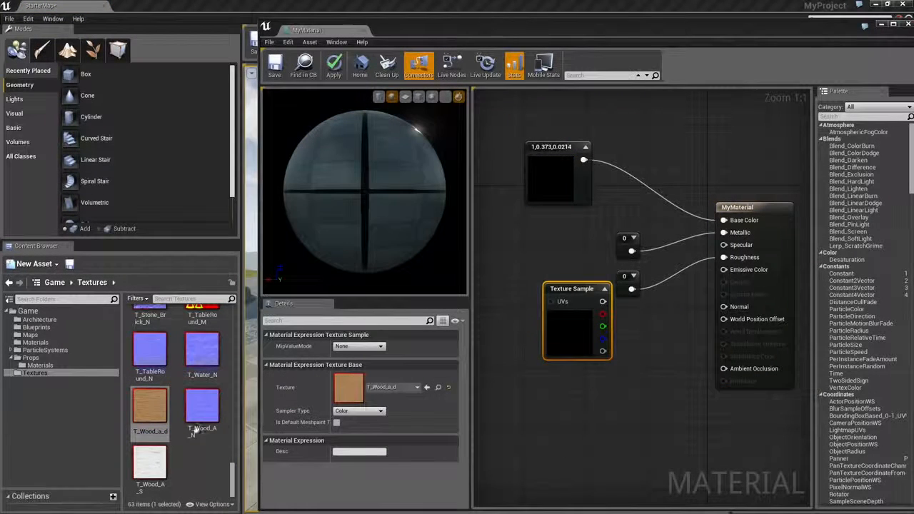
drag(196, 427, 541, 407)
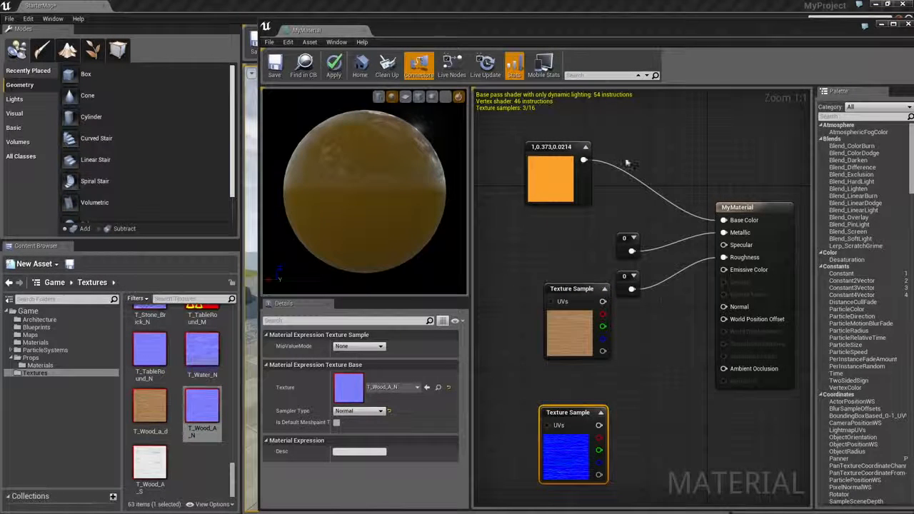
Step: Maximize the material editor and delete the orange colour constant that feeds Base Color
double_click(587, 27)
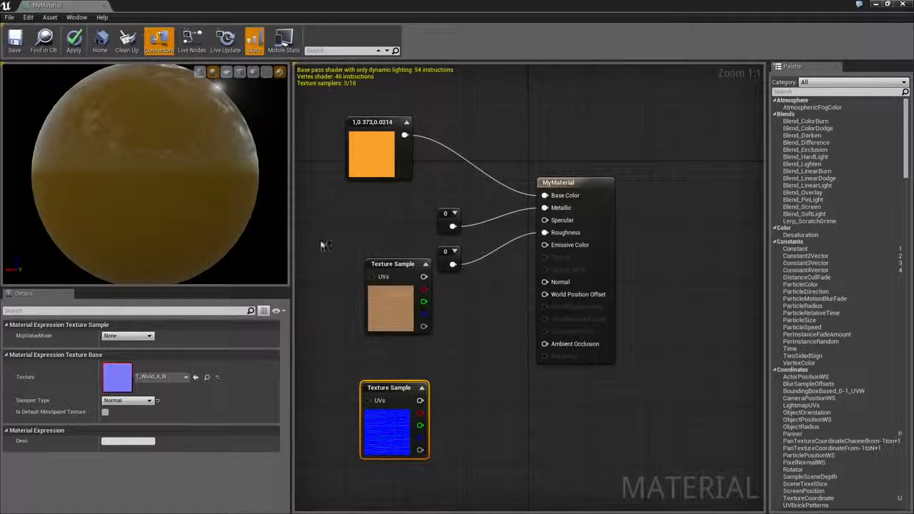
right_drag(438, 207, 482, 224)
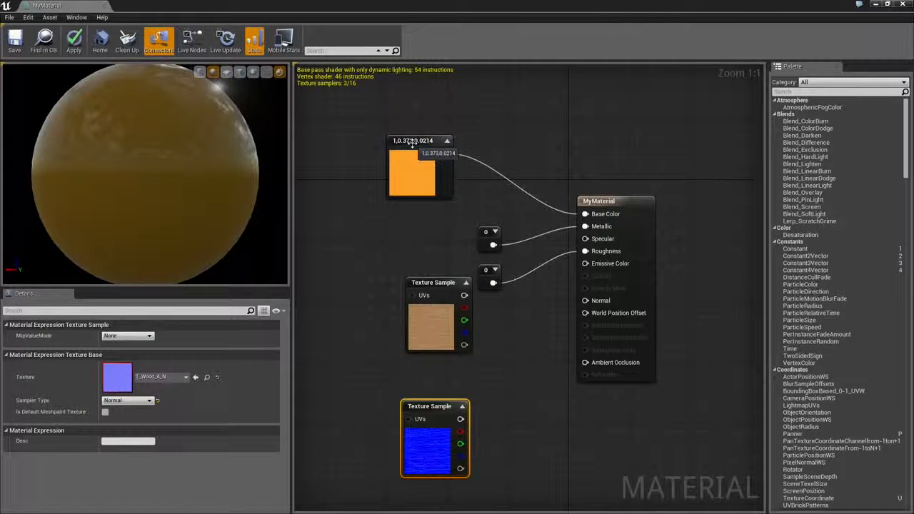
drag(409, 148, 463, 133)
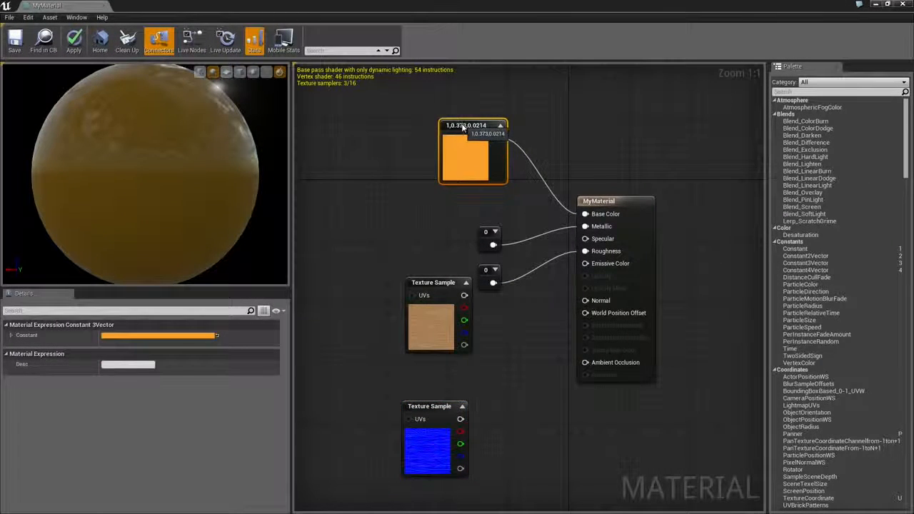
key(Delete)
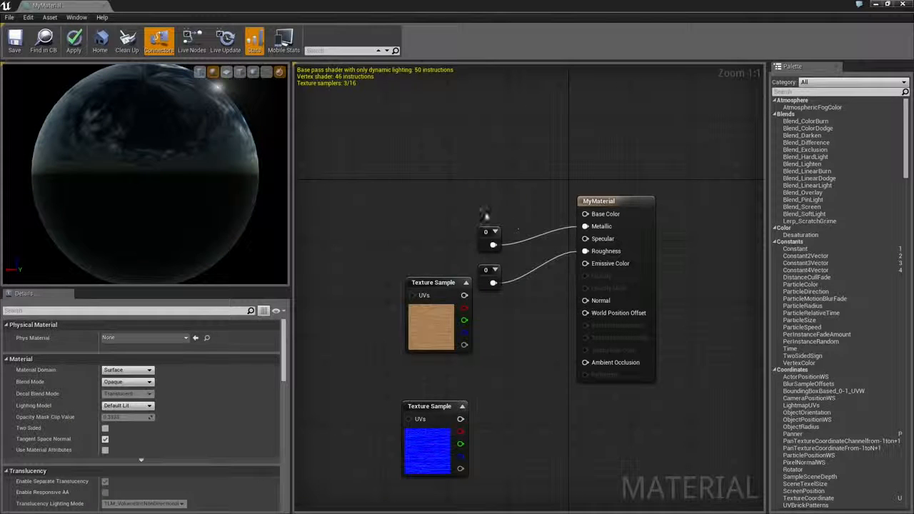
Step: Move the T_Wood_a_d texture sample above the constants, connect its colour output to Base Color, and check the preview sphere
drag(434, 282, 422, 137)
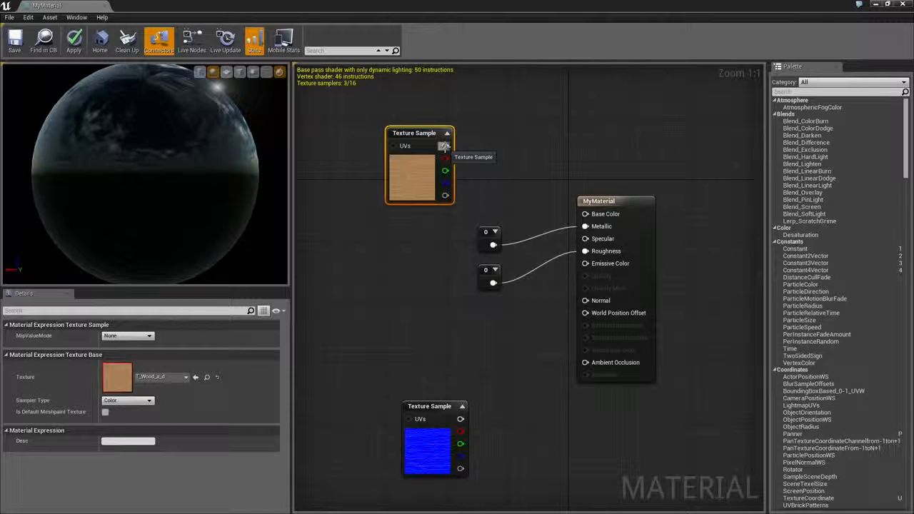
drag(445, 146, 586, 215)
drag(241, 181, 205, 187)
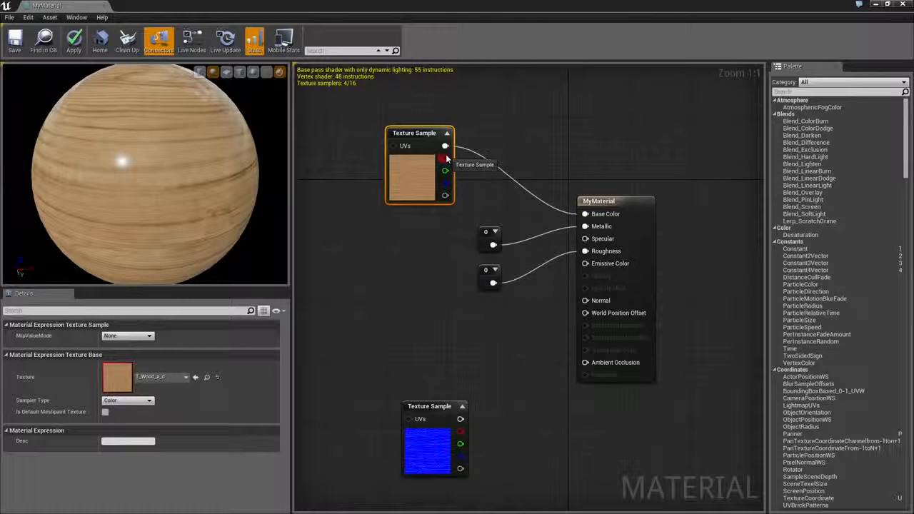
Step: Connect the red channel of the T_Wood_a_d texture sample to Base Color and inspect the preview sphere
drag(445, 157, 585, 213)
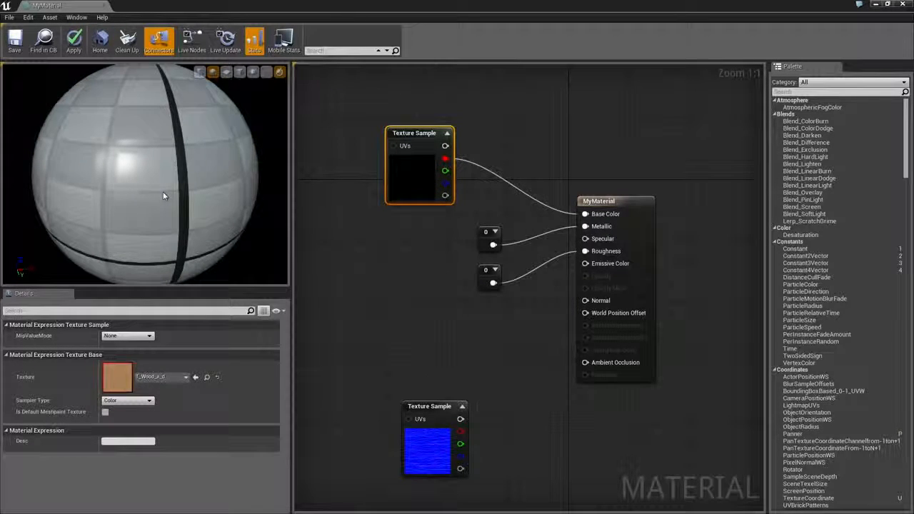
mouse_move(163, 194)
mouse_down()
mouse_move(240, 185)
mouse_move(151, 189)
mouse_up()
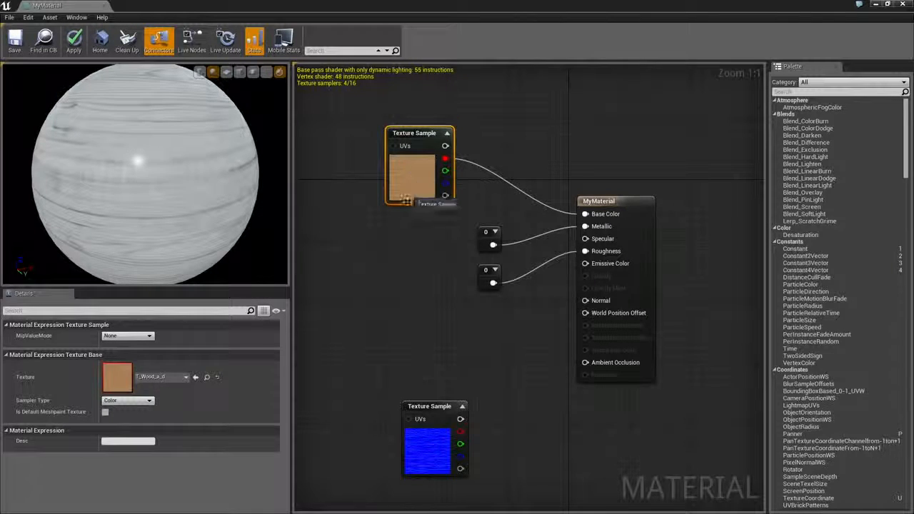
click(419, 220)
click(420, 194)
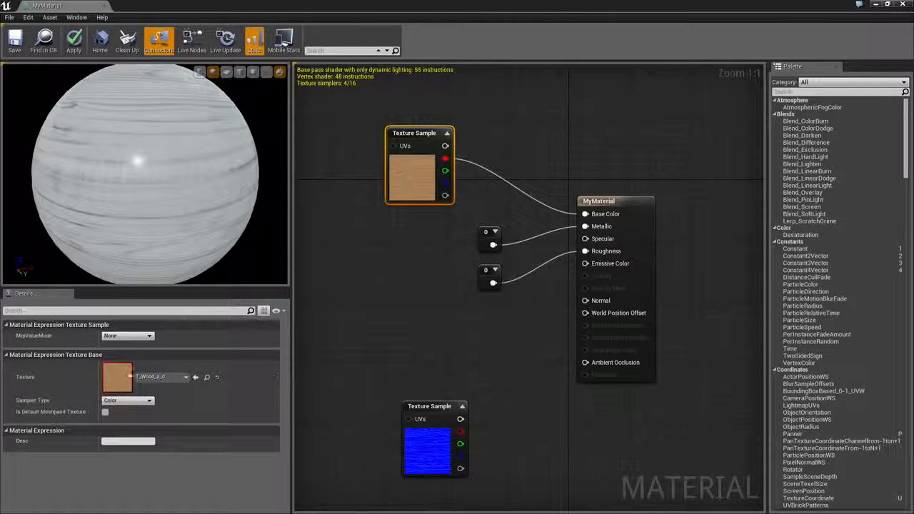
Step: Open the T_Wood_a_d texture in its own editor and examine the whole image
double_click(122, 375)
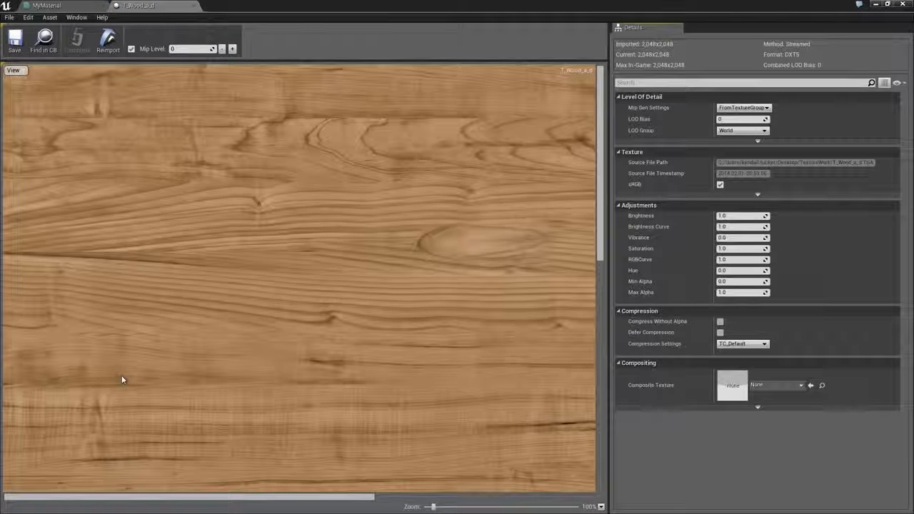
scroll(280, 238, down, 8)
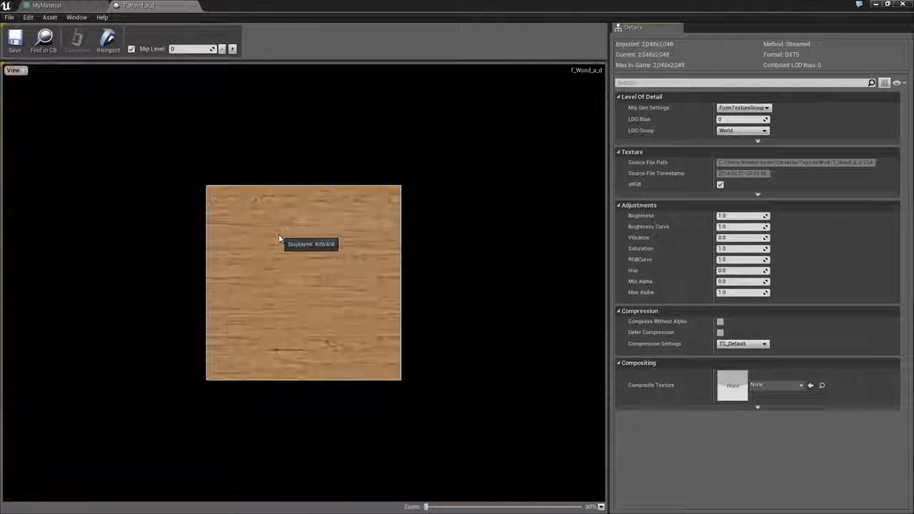
scroll(279, 238, up, 3)
scroll(279, 239, up, 3)
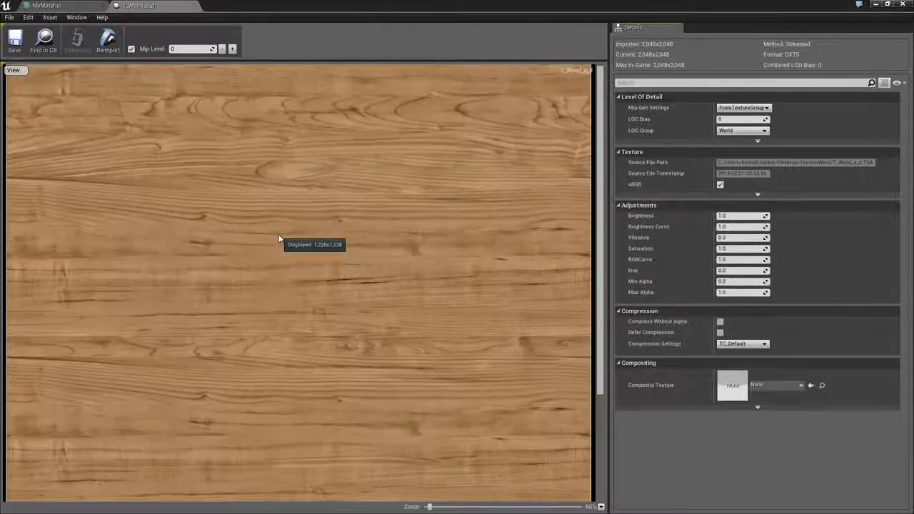
scroll(277, 240, down, 3)
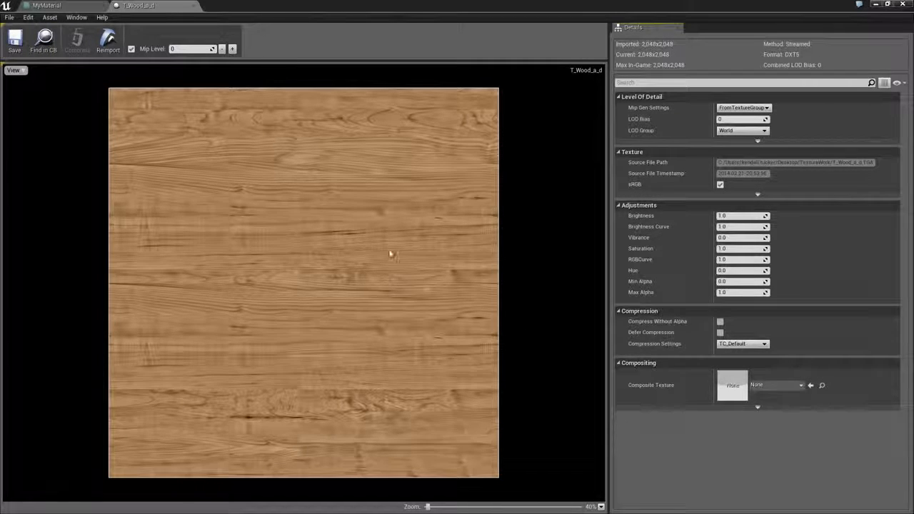
Step: Hide the red, green and blue channels of T_Wood_a_d and examine its alpha channel alone
click(21, 70)
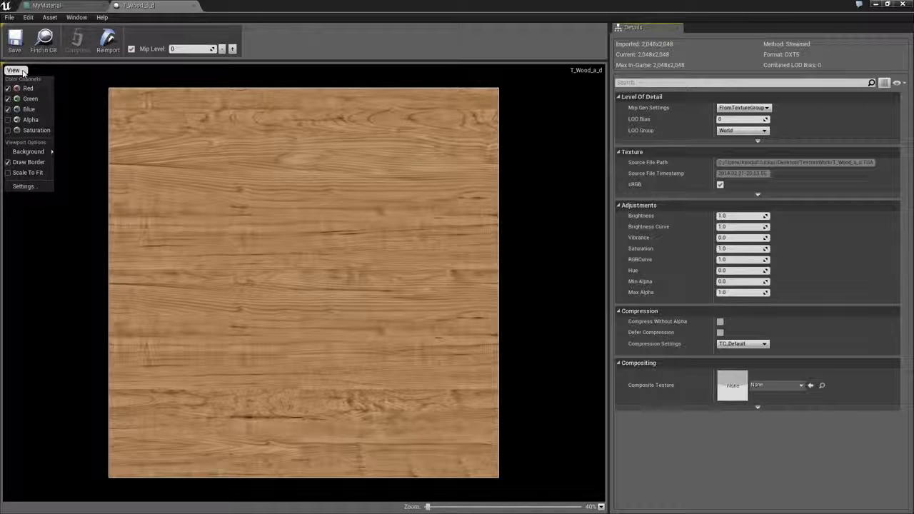
click(8, 109)
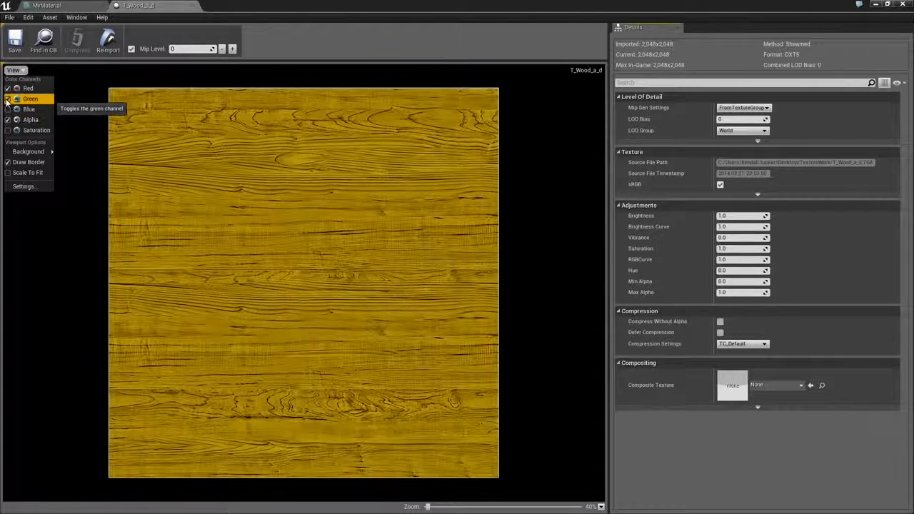
click(8, 98)
click(8, 88)
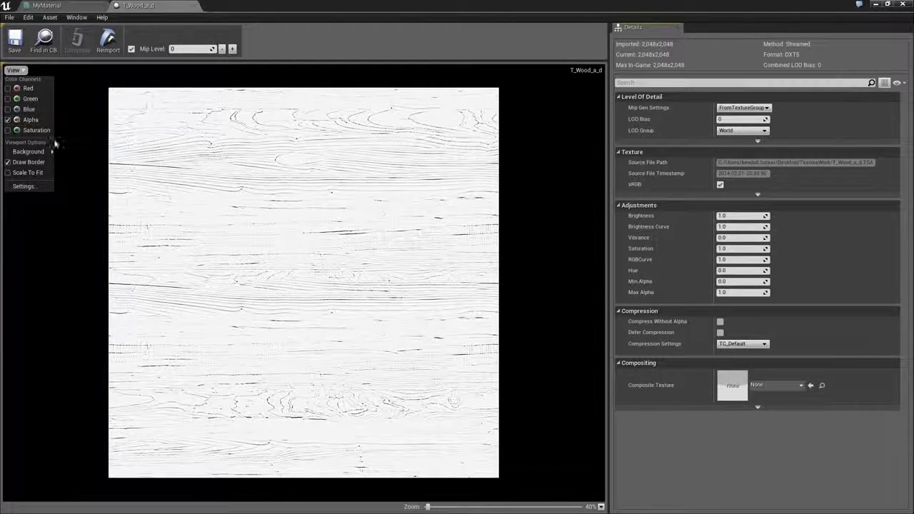
scroll(250, 232, up, 5)
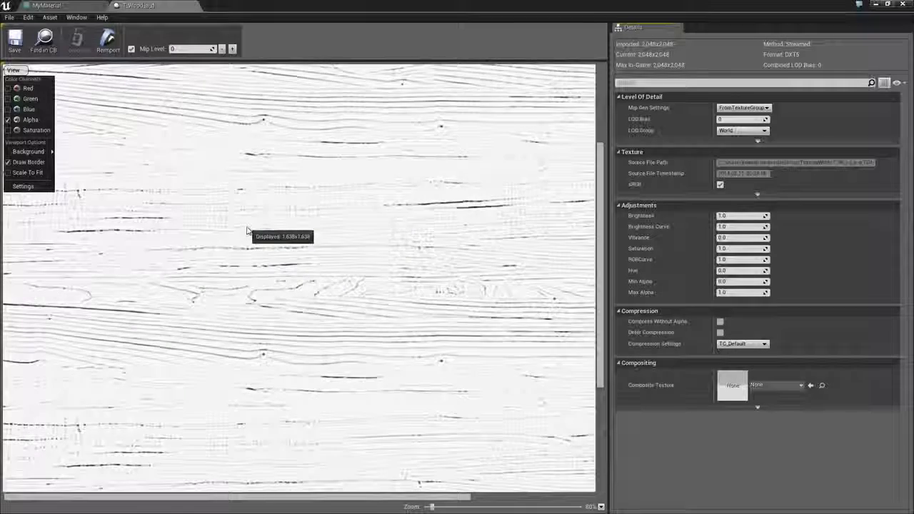
scroll(247, 231, down, 5)
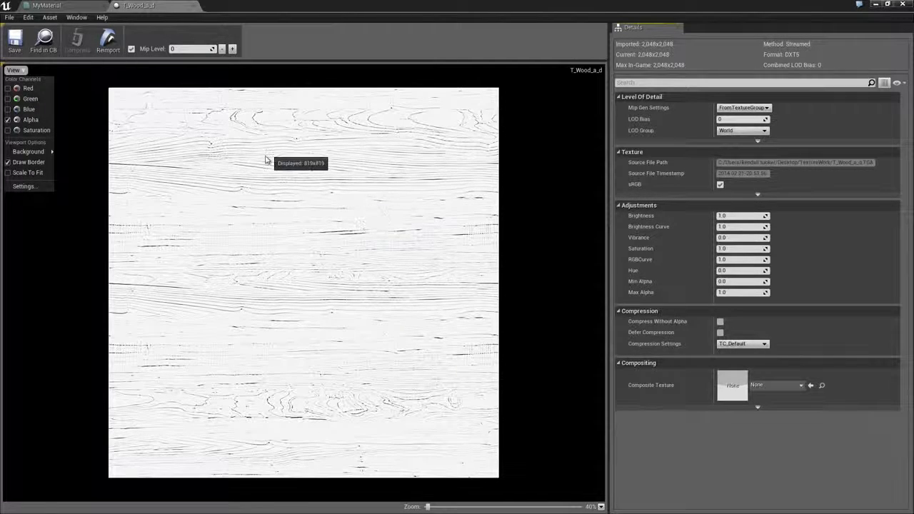
Step: Turn off the alpha channel and view the red, green and blue channels of T_Wood_a_d one at a time
click(17, 88)
click(17, 119)
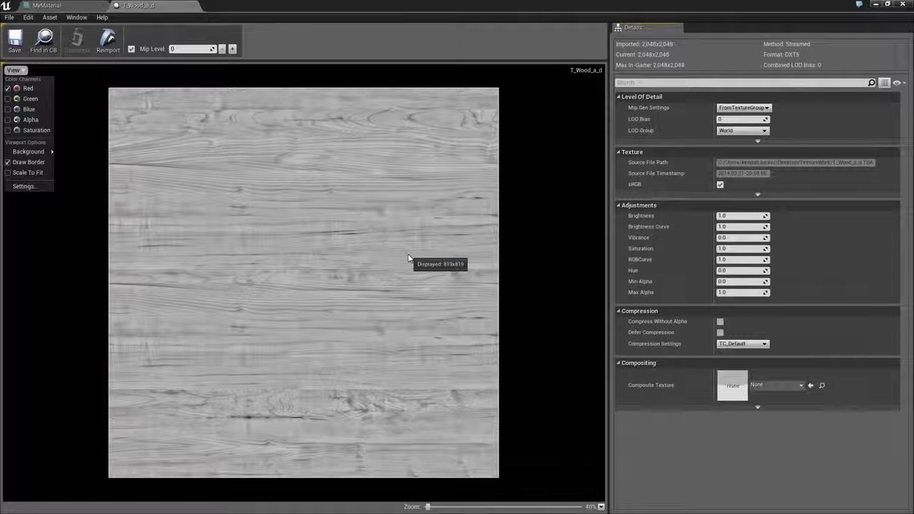
click(8, 88)
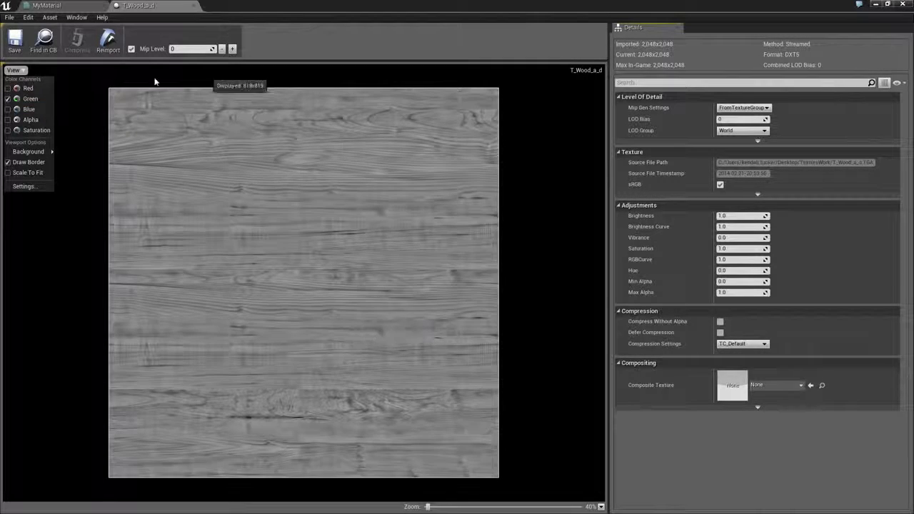
click(8, 109)
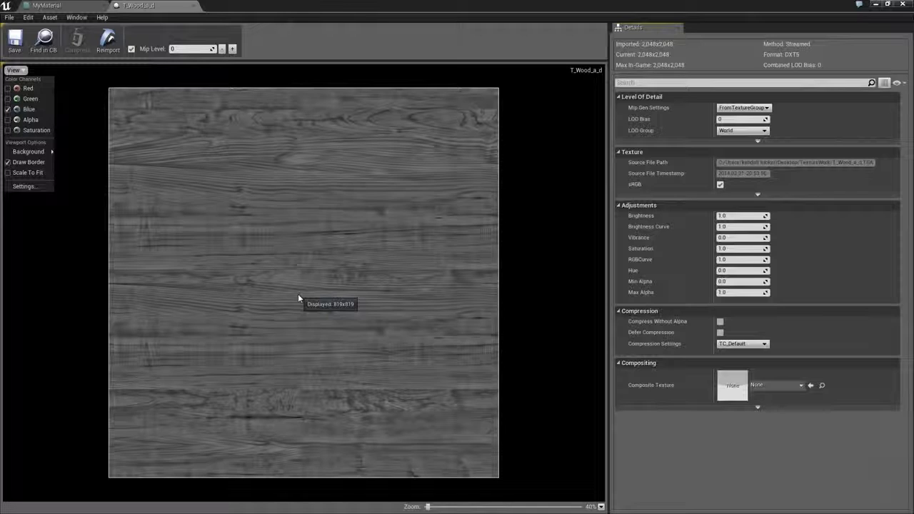
Step: Show the red, green and blue channels of T_Wood_a_d together again and close the texture
click(8, 99)
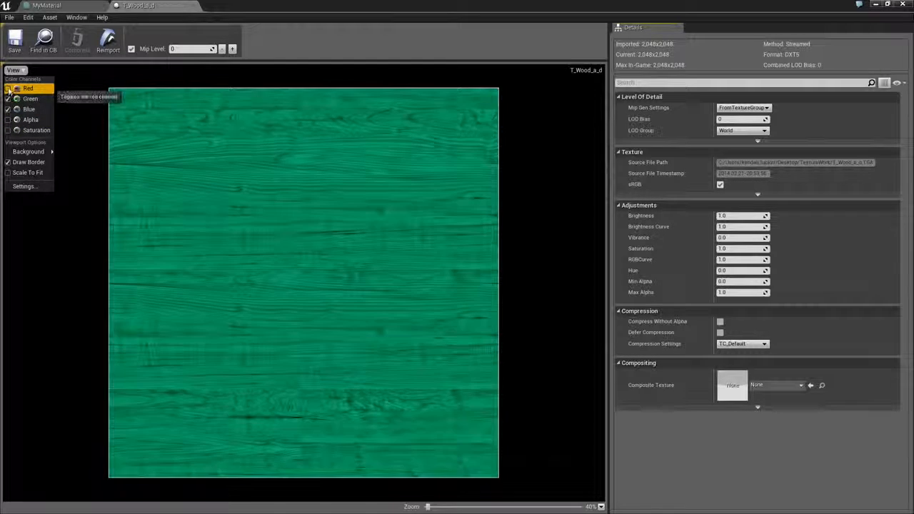
click(8, 88)
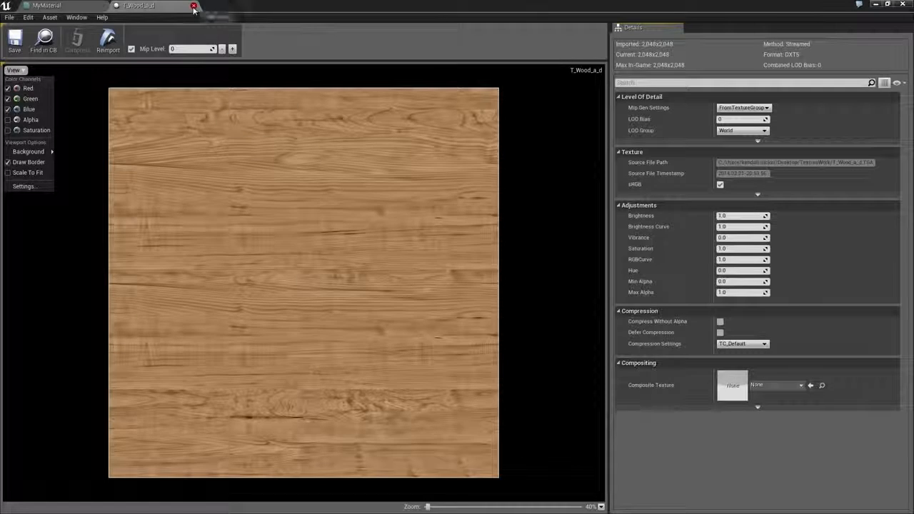
click(193, 6)
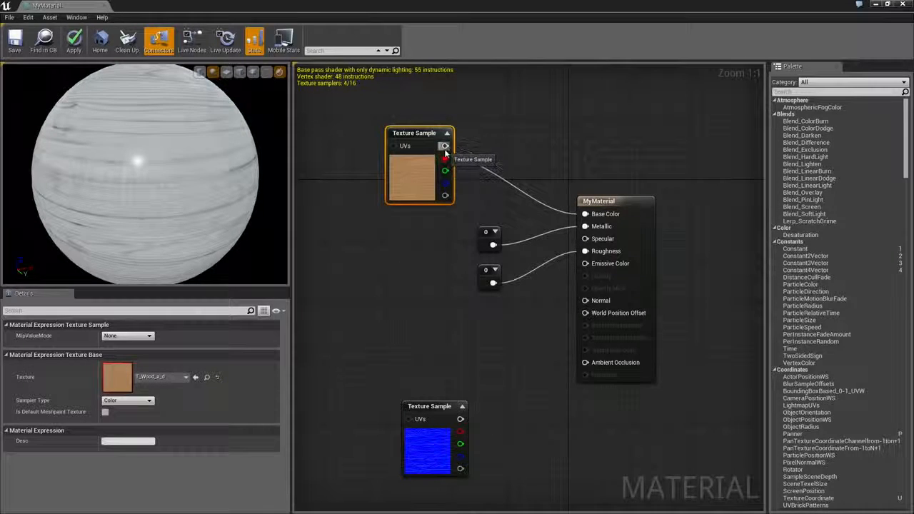
Step: Reconnect the combined colour output of the T_Wood_a_d sample to Base Color and check the preview sphere
drag(445, 145, 585, 214)
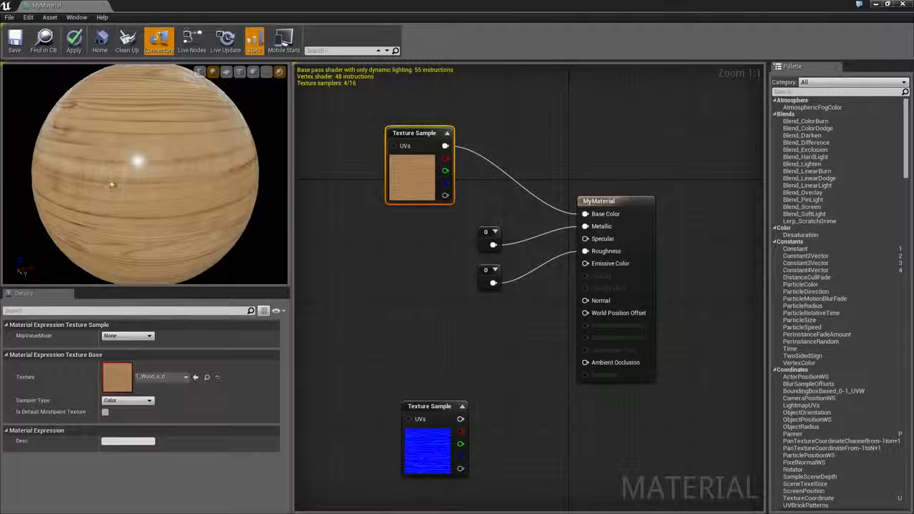
drag(111, 184, 147, 190)
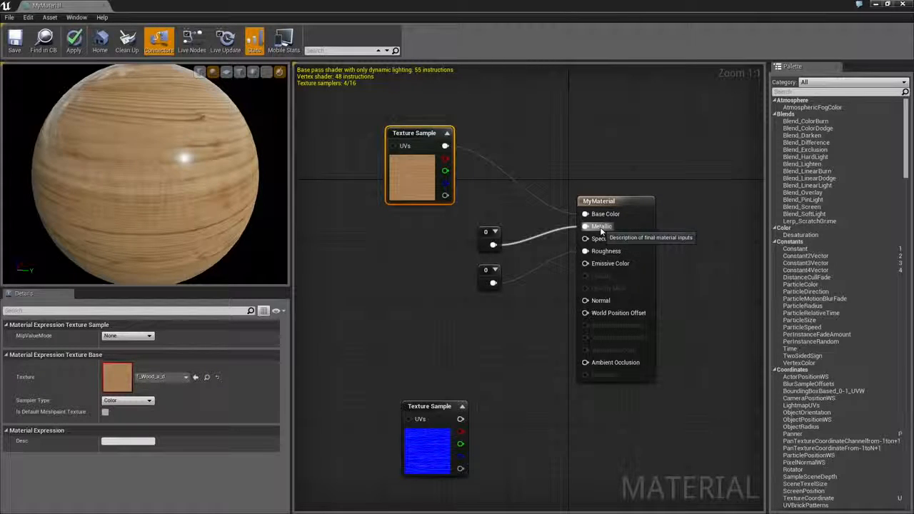
Step: Rearrange the Metallic and Roughness constants so each sits nearly level with its input on the material node
drag(486, 233, 508, 211)
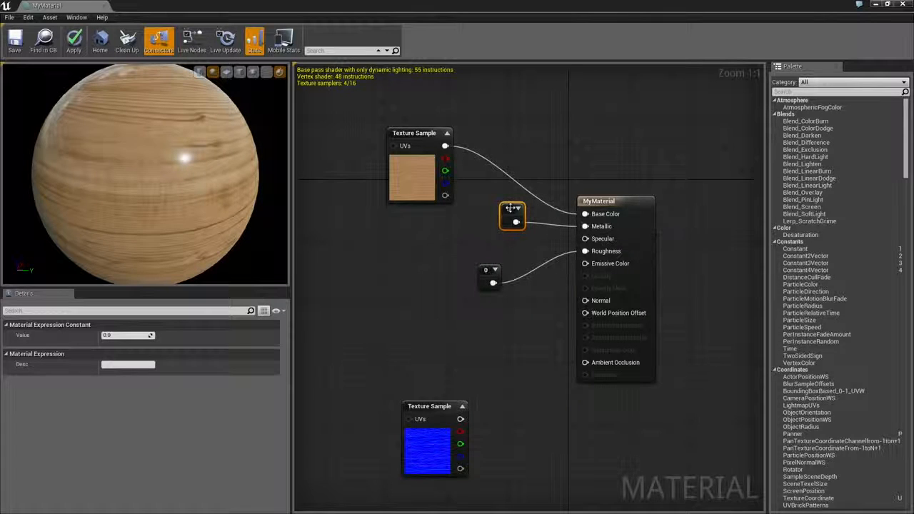
drag(486, 272, 462, 273)
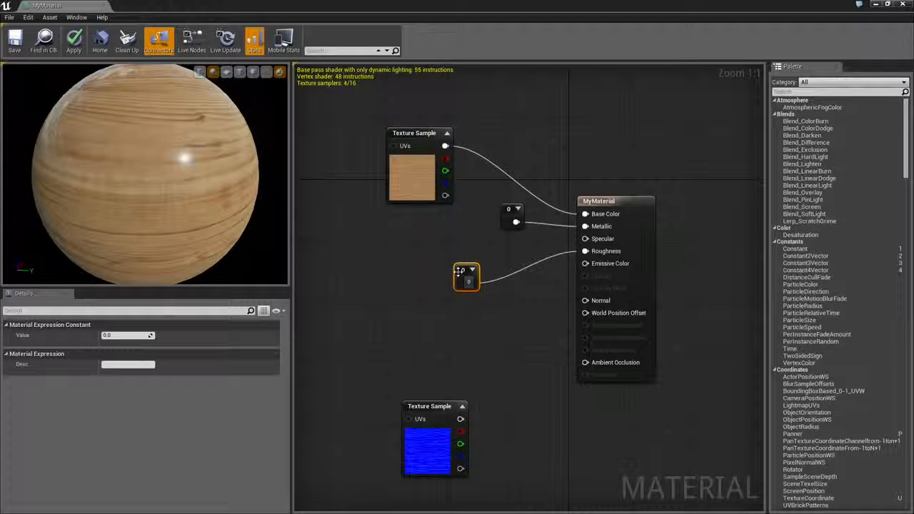
drag(459, 270, 461, 249)
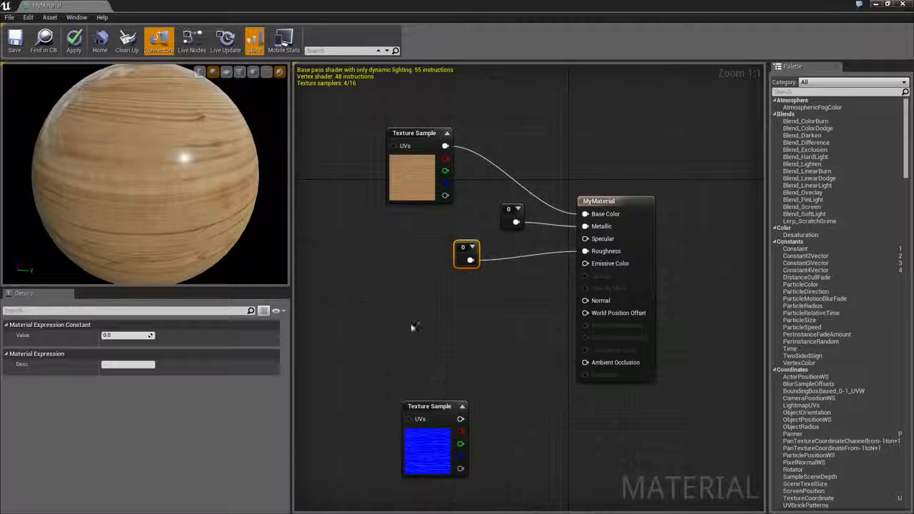
Step: Move the T_Wood_A_N sample closer to the material node, connect its combined output to Normal, and inspect the preview sphere all around
drag(431, 418, 405, 349)
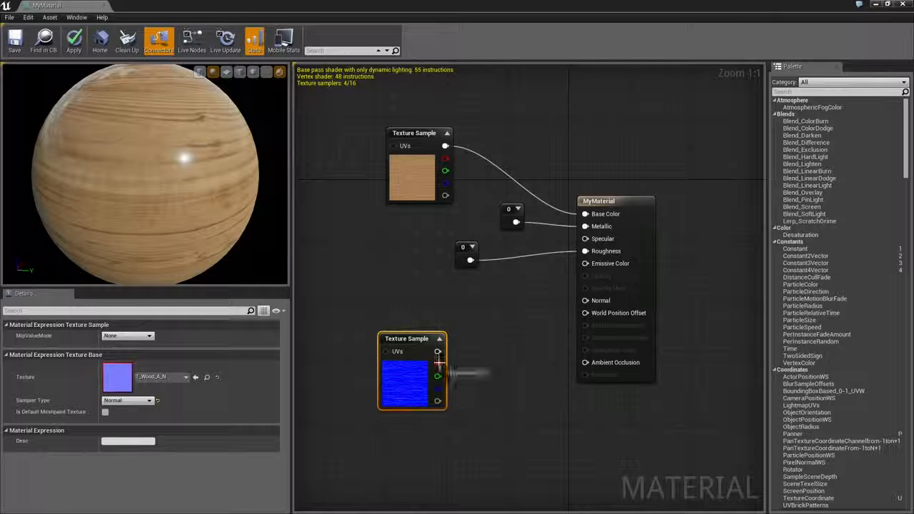
drag(438, 351, 587, 303)
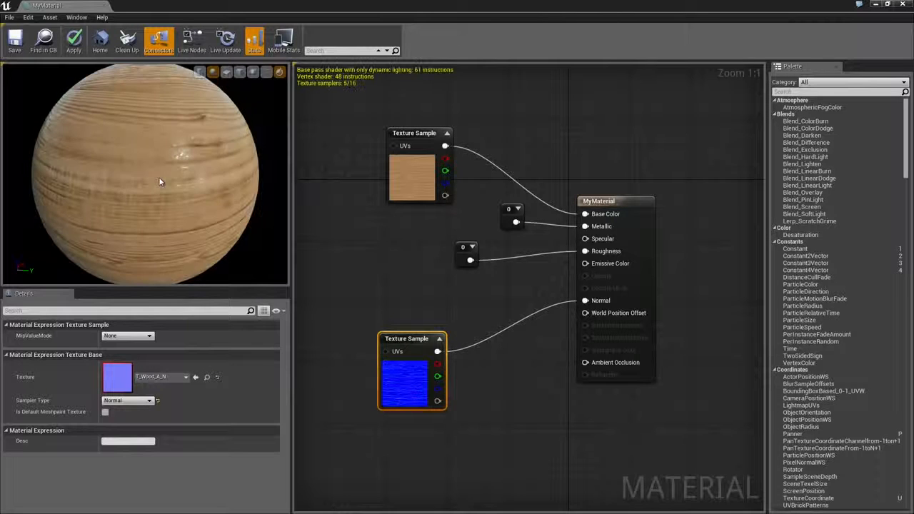
drag(161, 176, 250, 178)
drag(138, 145, 171, 142)
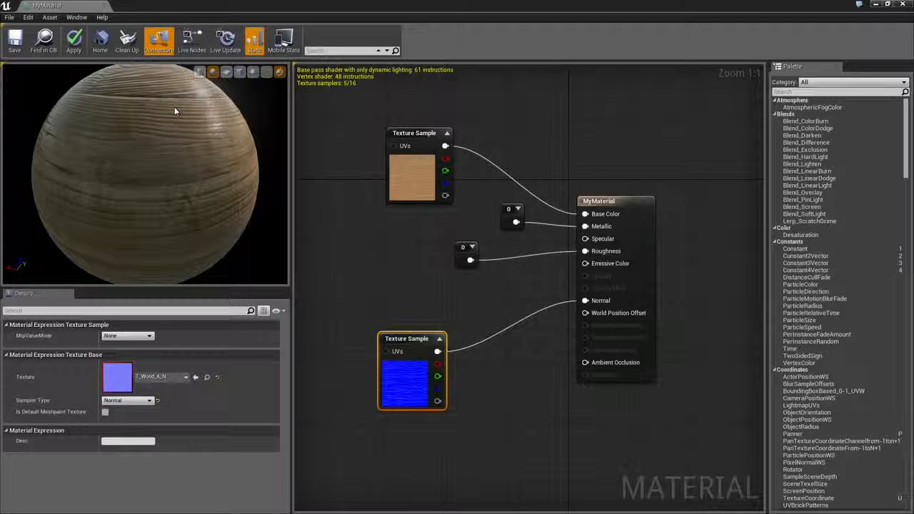
drag(175, 109, 25, 163)
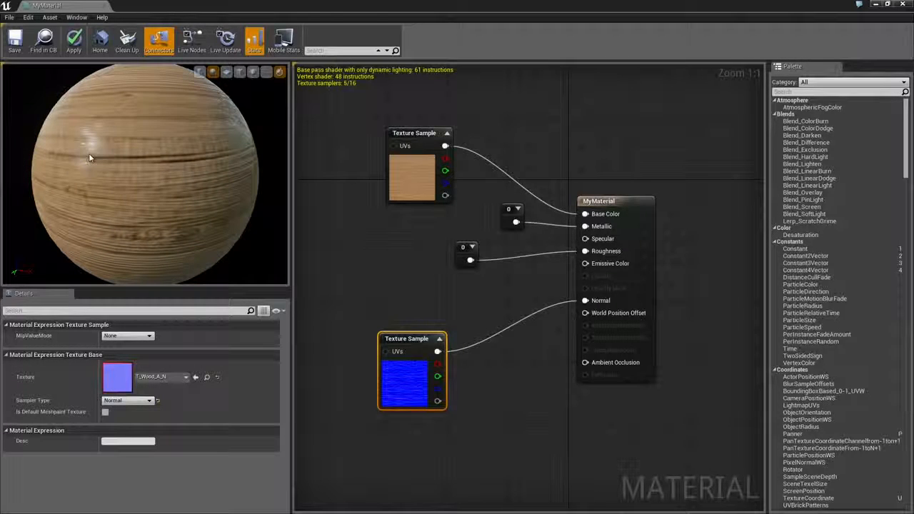
drag(89, 153, 89, 153)
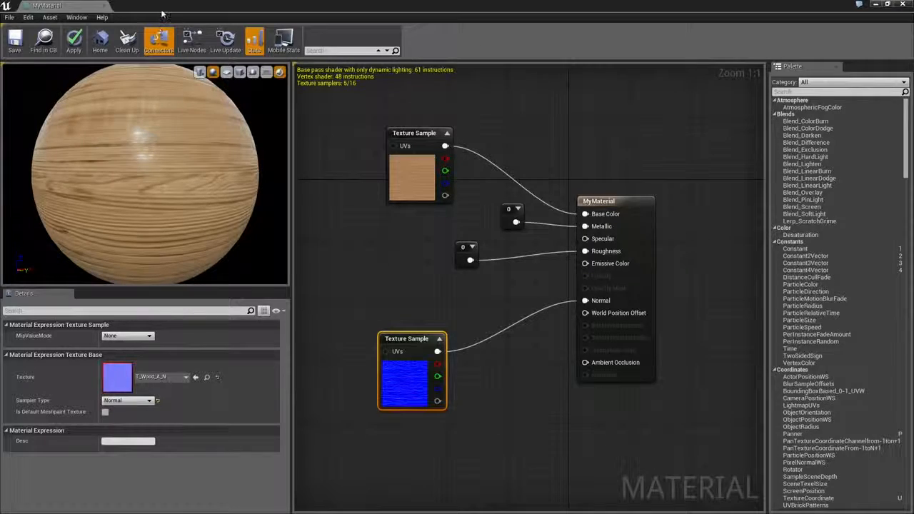
Step: Place the material editor beside the level, apply the material changes, and inspect the wood surface on the statue up close
drag(162, 12, 901, 39)
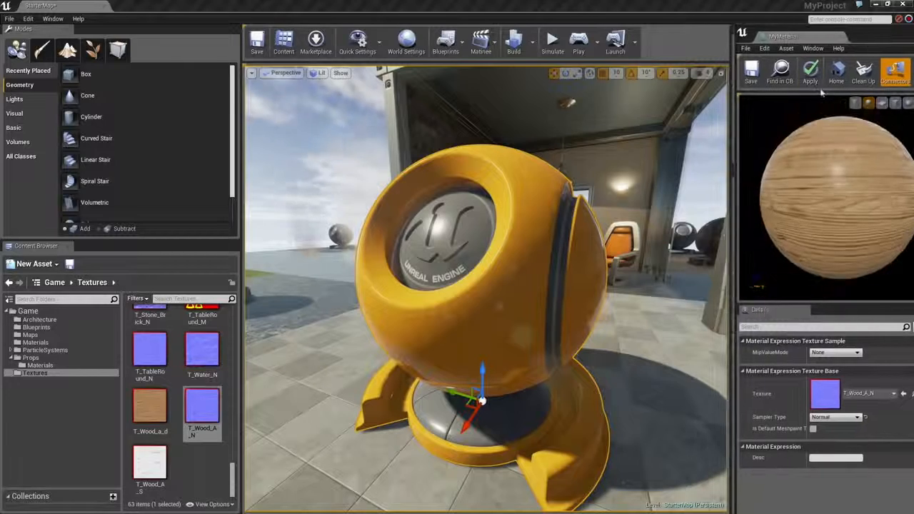
click(812, 72)
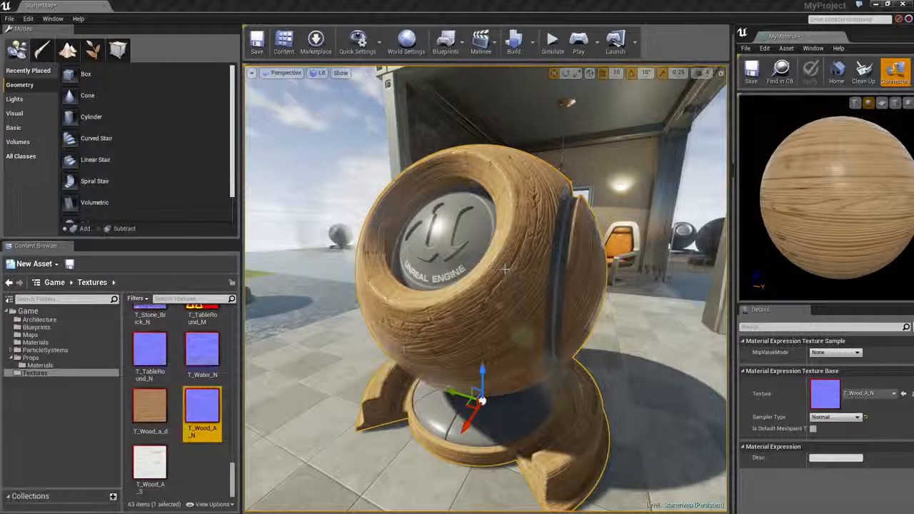
click(505, 269)
key(f)
alt+drag(505, 269, 485, 260)
alt+right_drag(505, 270, 593, 269)
alt+drag(505, 269, 189, 202)
alt+drag(429, 271, 586, 297)
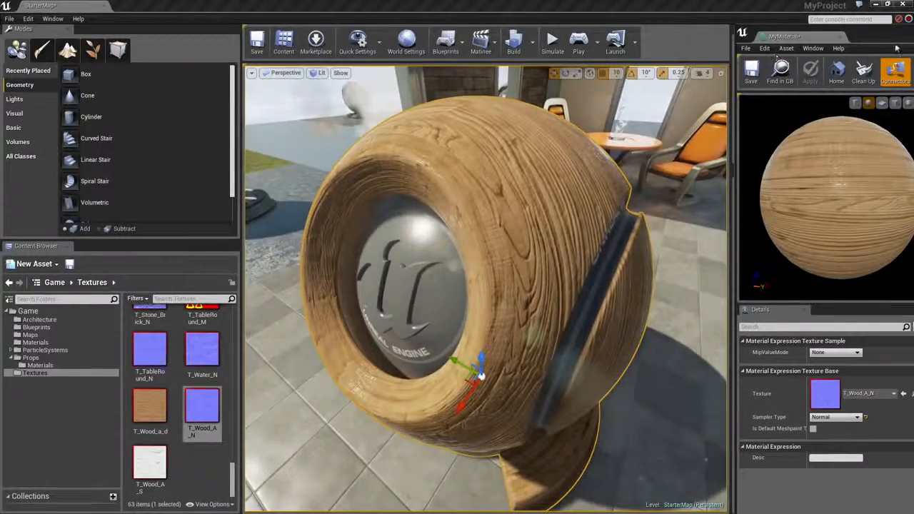
Step: Maximize the material editor again and move the T_Wood_a_d sample farther from the constants
drag(895, 41, 157, 0)
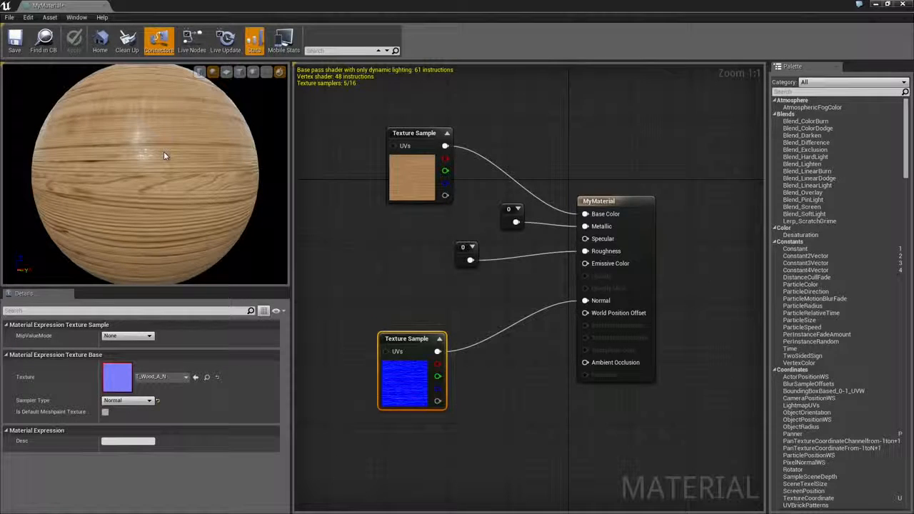
drag(163, 155, 192, 169)
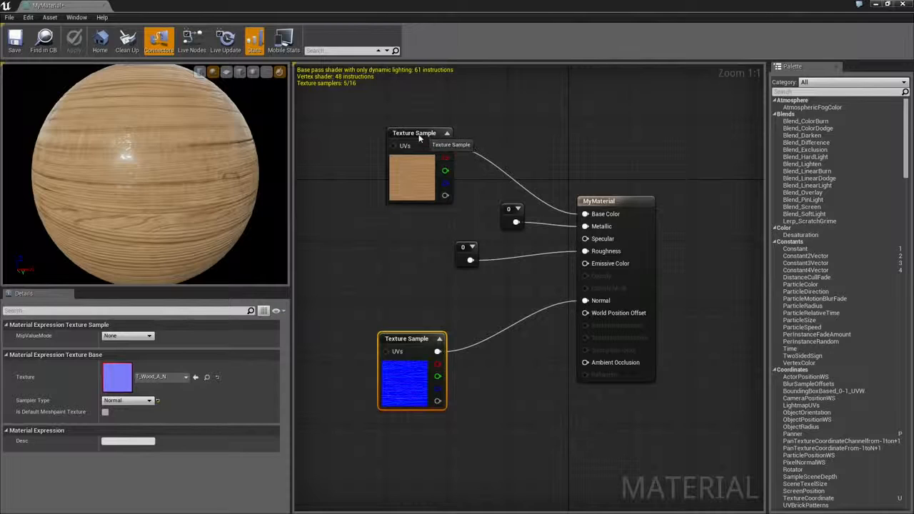
drag(420, 138, 382, 130)
Step: Shift the Roughness constant slightly farther from the material node, set its value to 0.5, and inspect the preview sphere from another side
drag(463, 248, 445, 248)
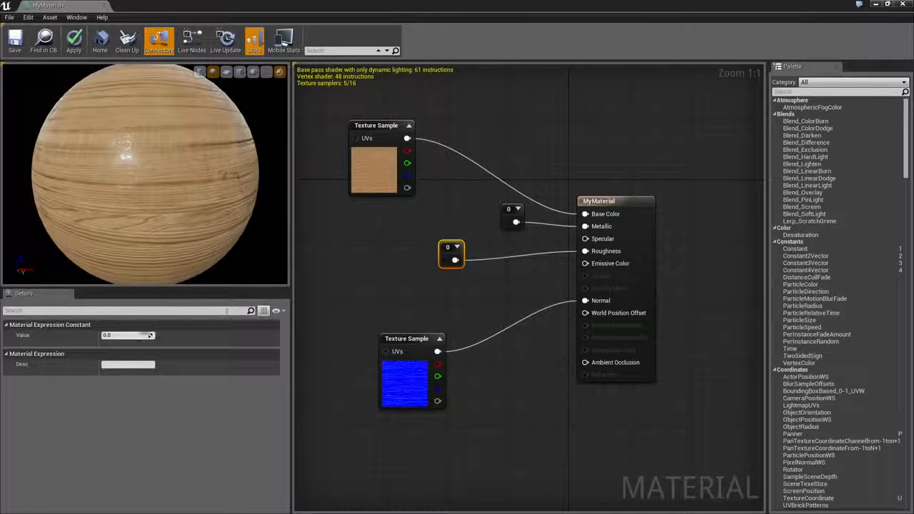
click(150, 335)
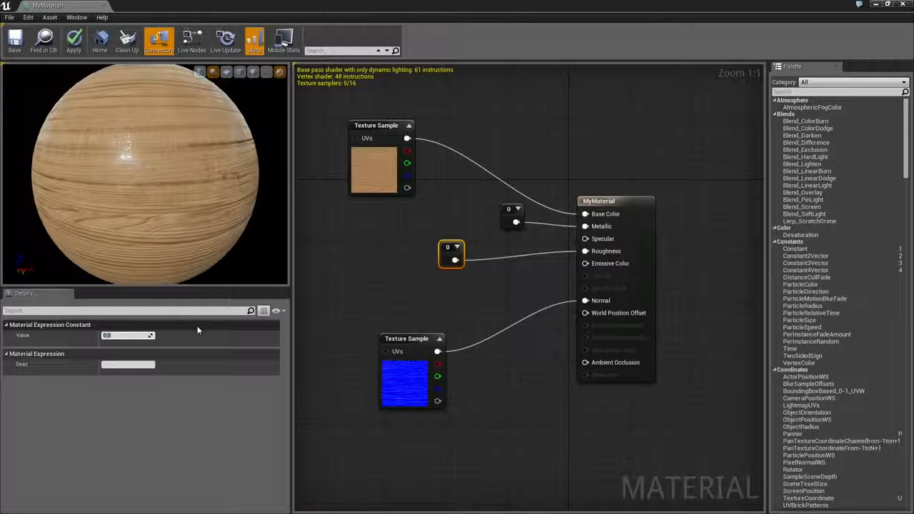
text(0.5)
key(Return)
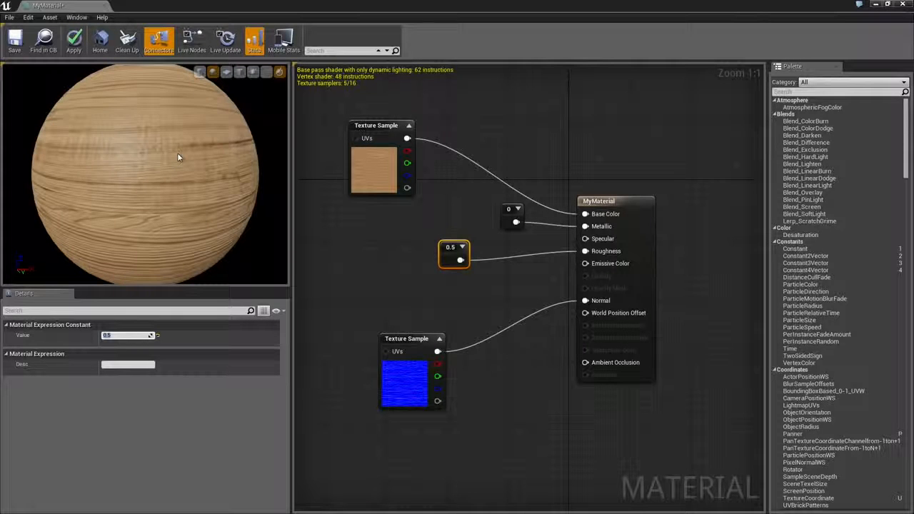
drag(179, 157, 107, 199)
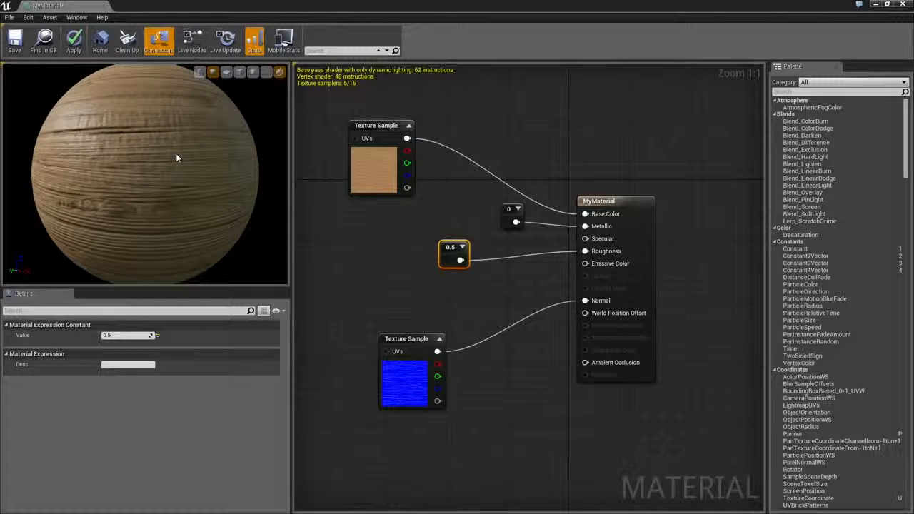
Step: Open the T_Wood_a_d texture, view only its alpha channel with the colour channels hidden, and close the texture
click(375, 175)
double_click(118, 377)
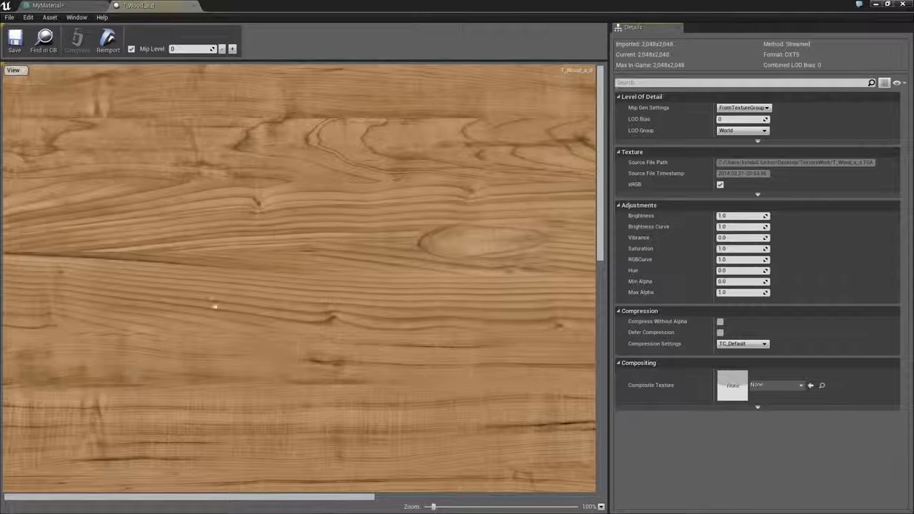
click(22, 71)
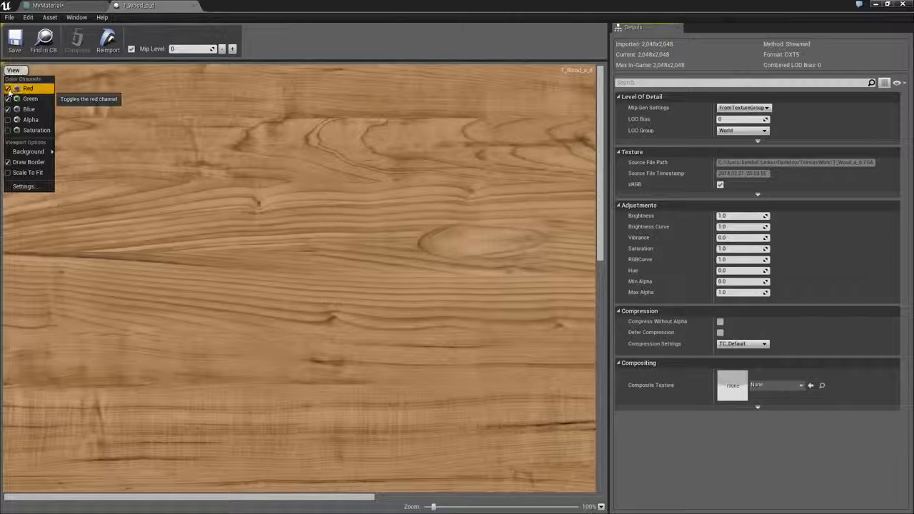
click(8, 110)
click(8, 110)
click(8, 99)
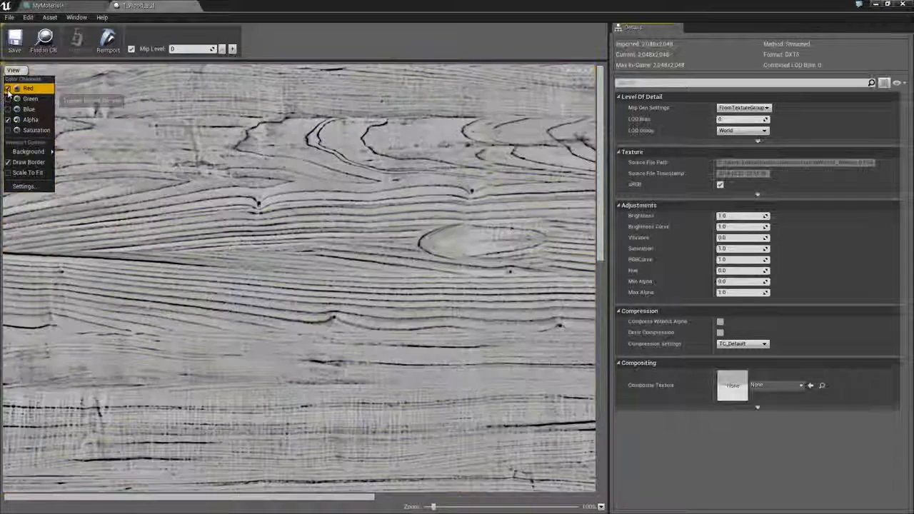
click(8, 89)
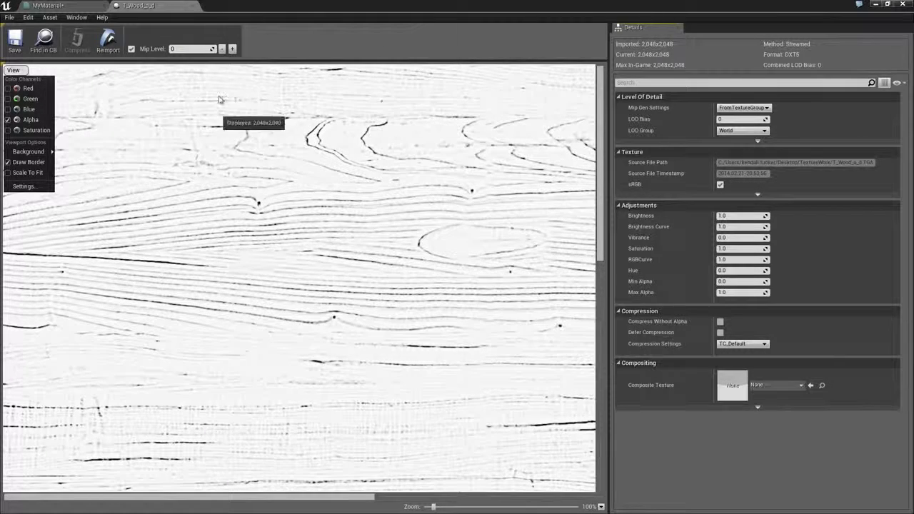
click(197, 6)
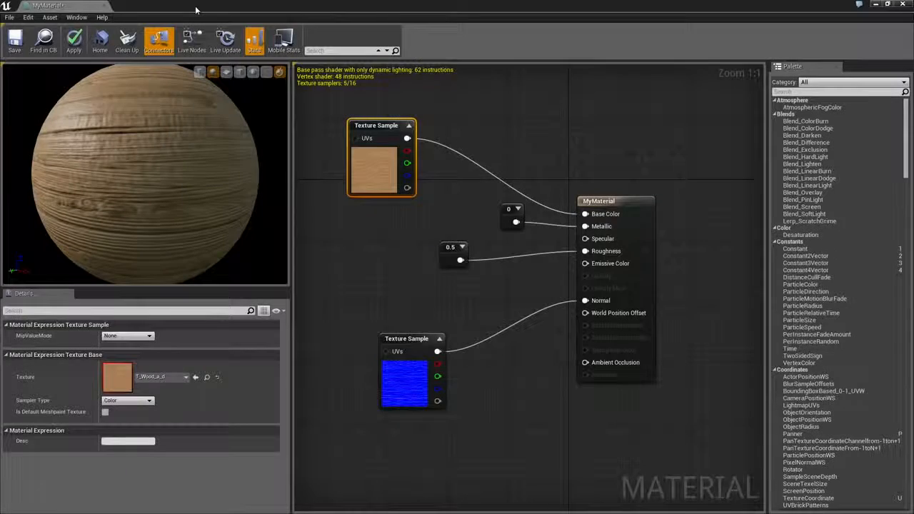
Step: Move the 0.5 constant up beside the Metallic constant and the T_Wood_a_d sample farther from the material node
right_drag(357, 258, 425, 264)
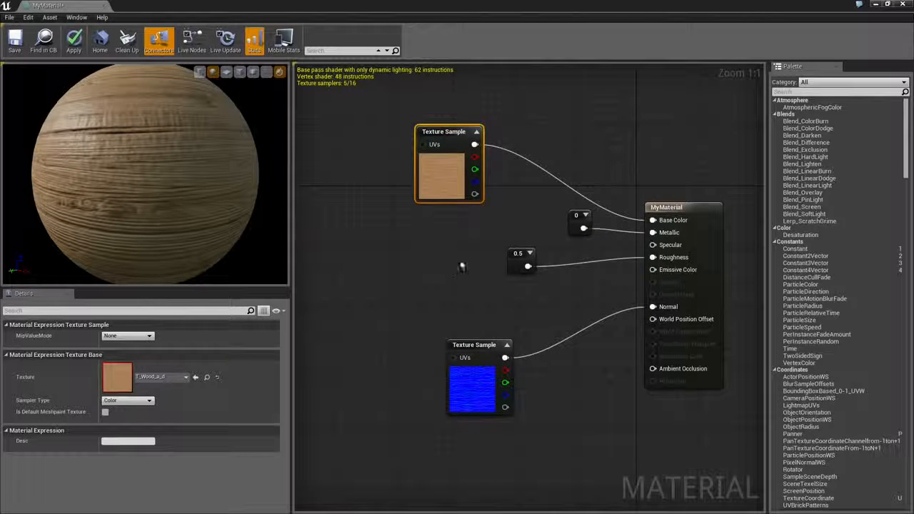
drag(530, 257, 545, 234)
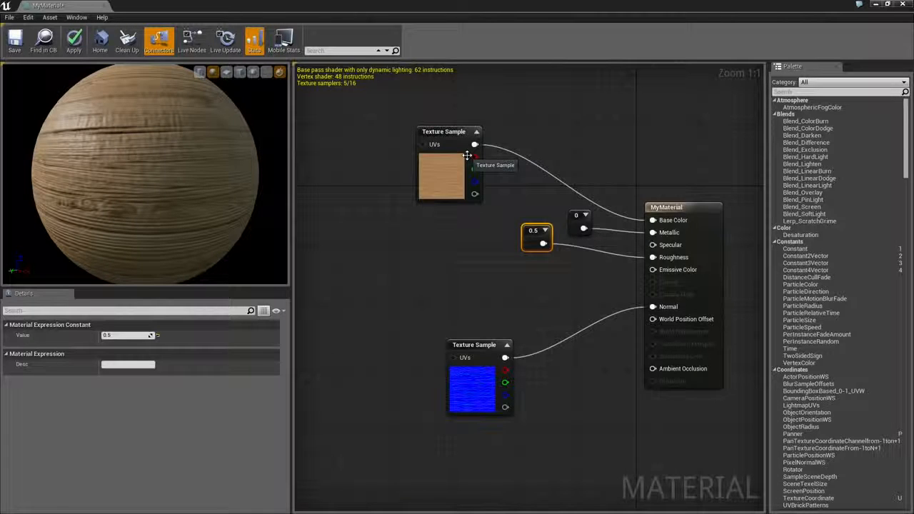
drag(440, 135, 399, 141)
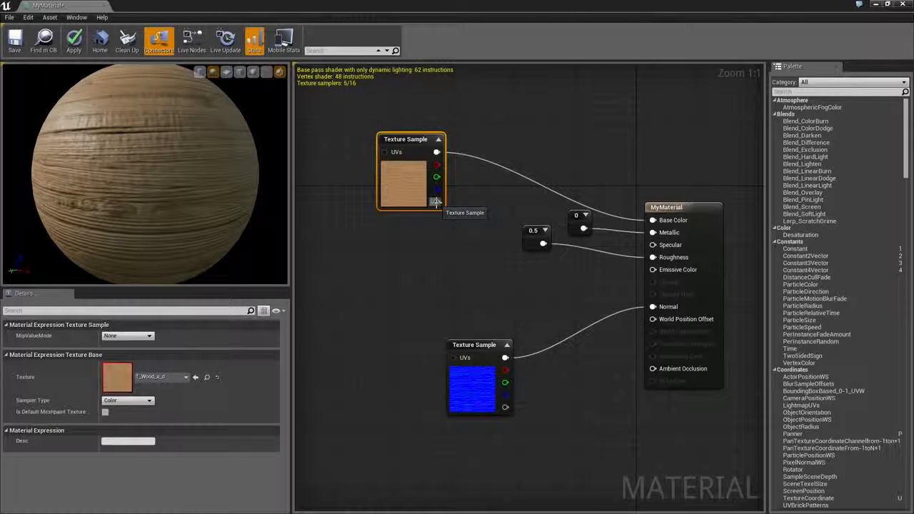
drag(435, 203, 493, 277)
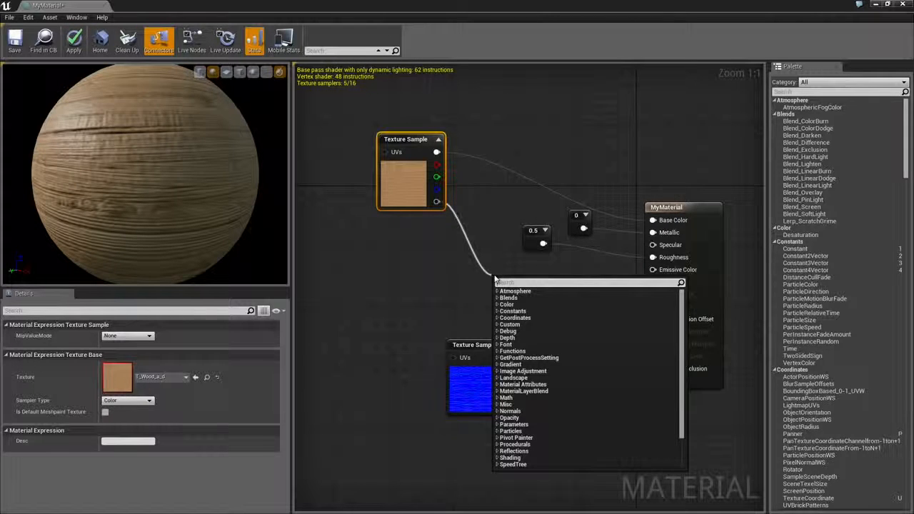
text(liner)
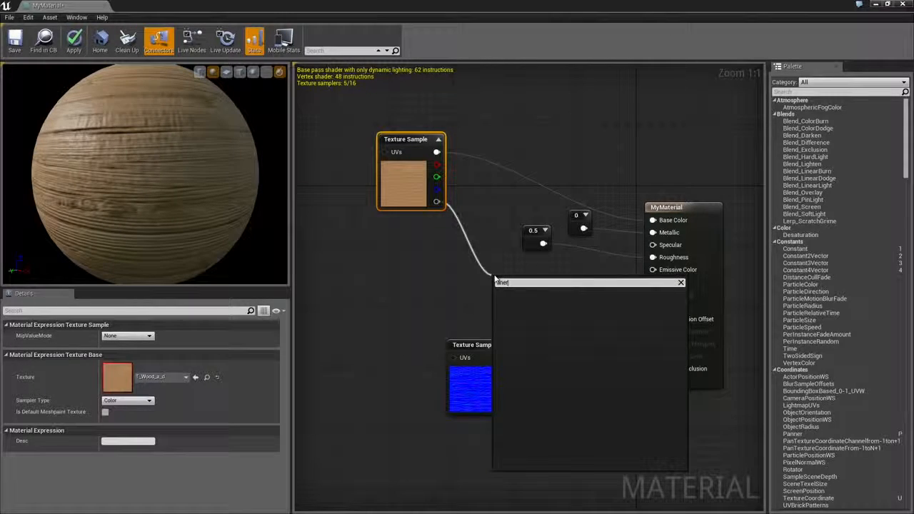
key(BackSpace)
text(a)
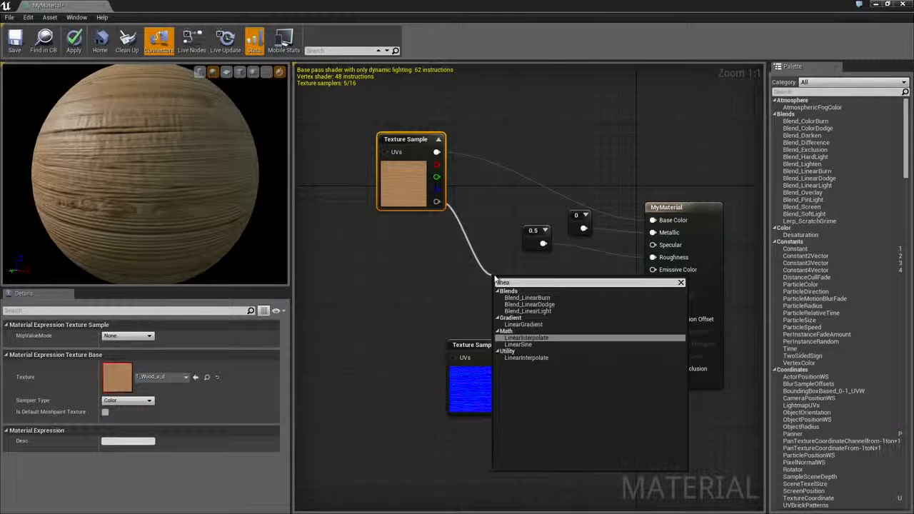
key(BackSpace)
key(BackSpace)
key(BackSpace)
key(BackSpace)
key(BackSpace)
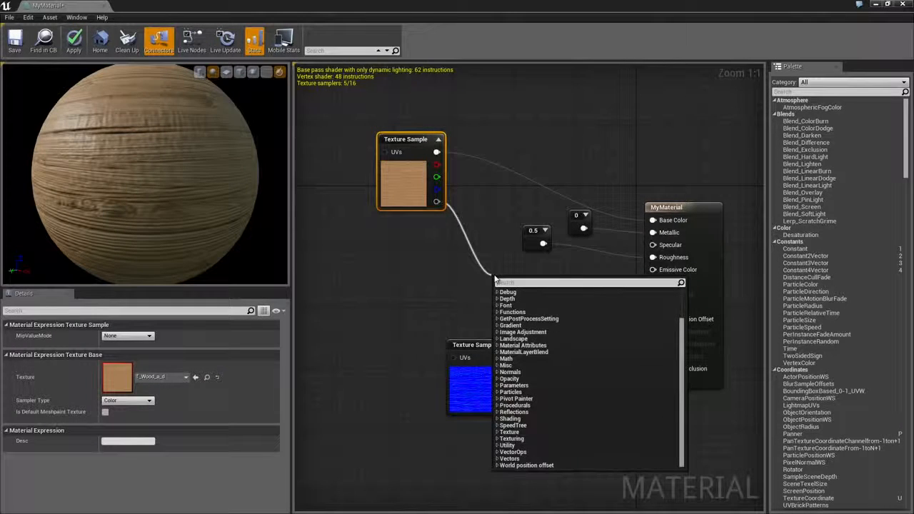
text(lerp)
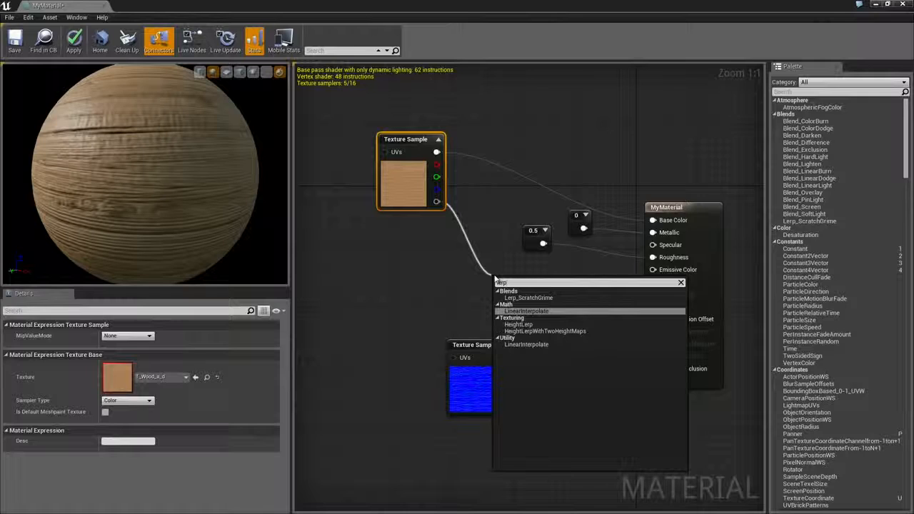
click(553, 315)
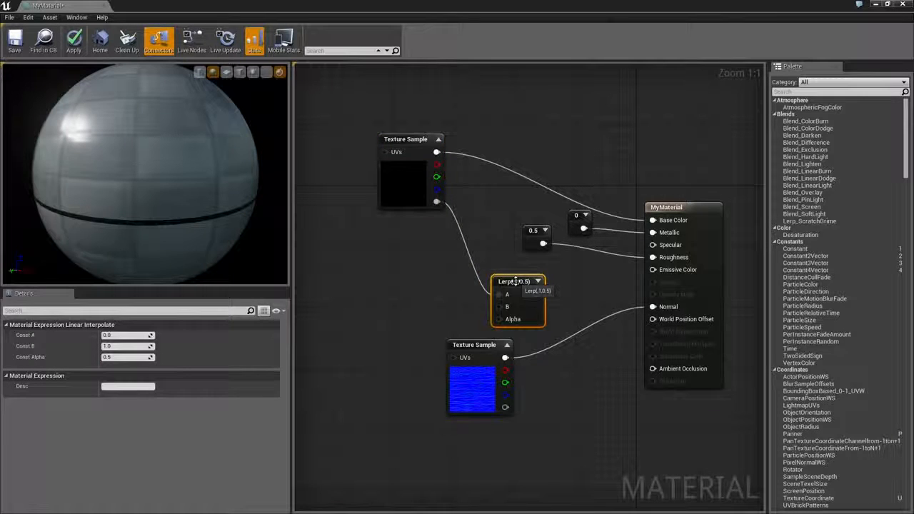
key(Delete)
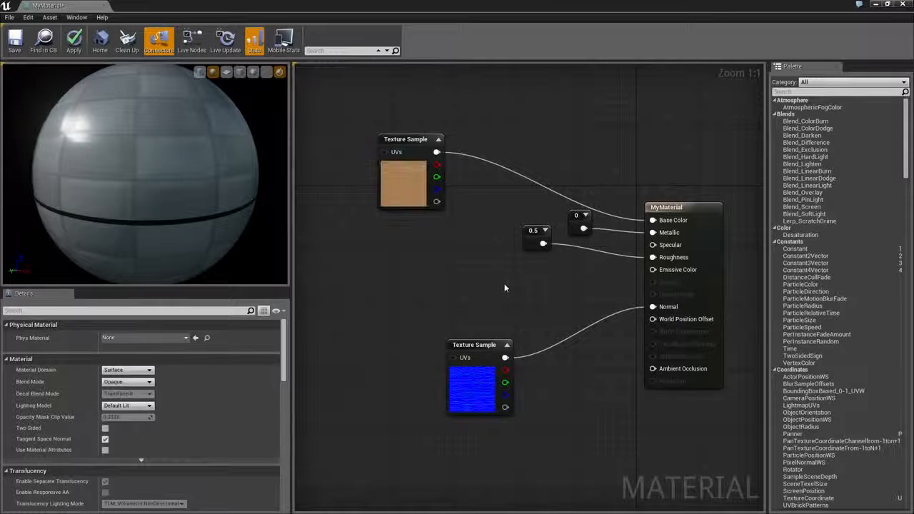
Step: Add an unconnected Lerp node below the Roughness constant and move the T_Wood_A_N sample down to make room for it
click(505, 286)
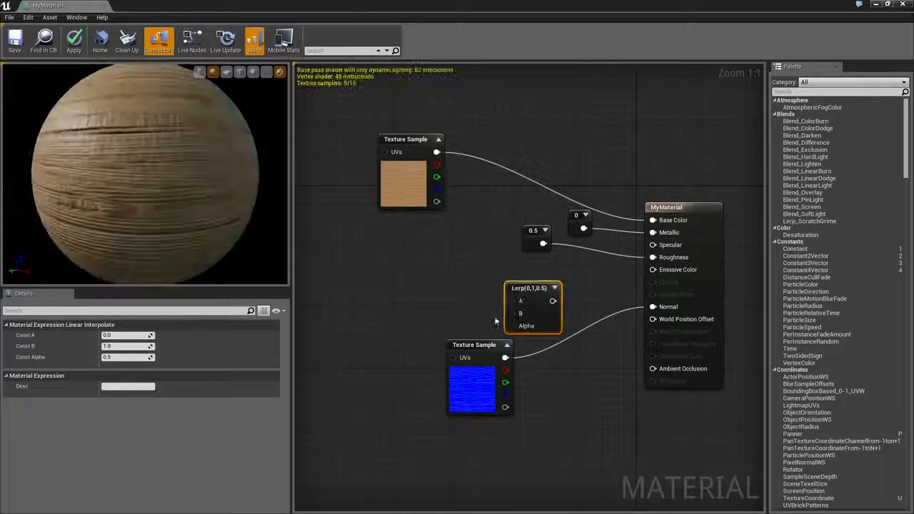
drag(479, 341, 478, 364)
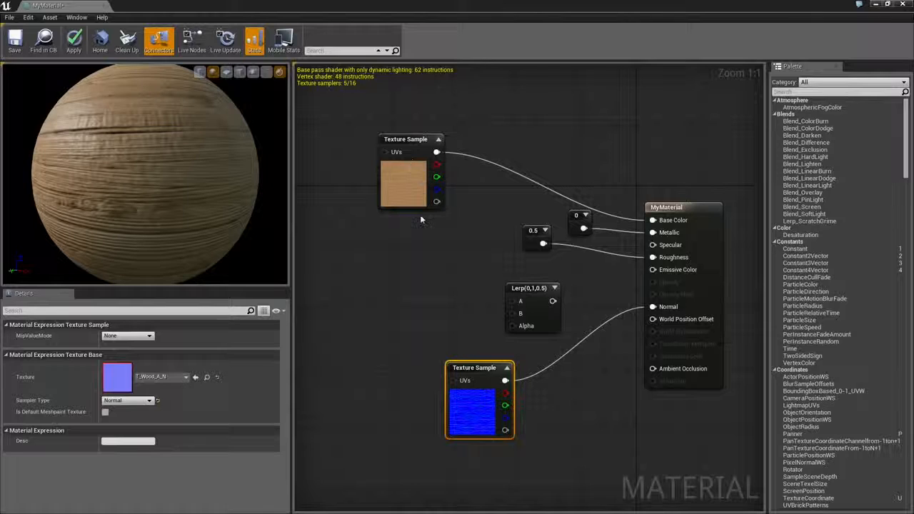
click(546, 319)
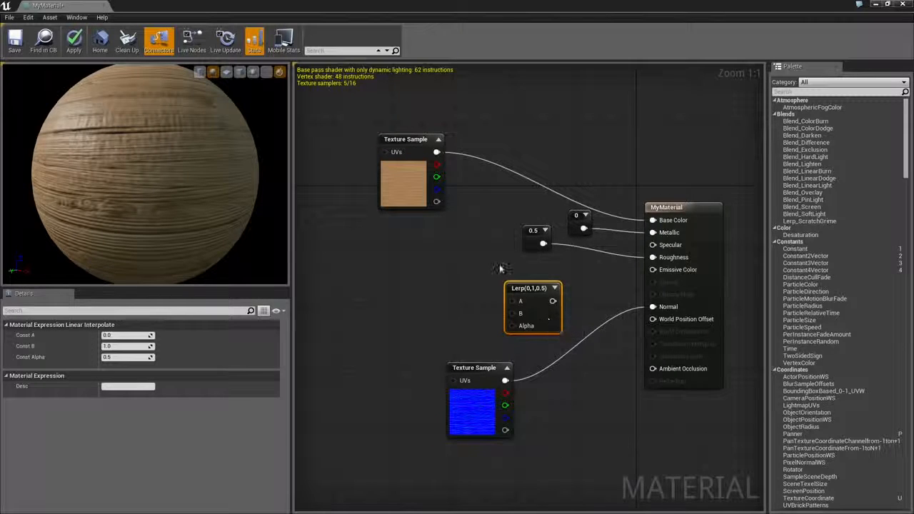
Step: Reopen the T_Wood_a_d texture, examine its alpha channel alone, and return to the MyMaterial graph
click(405, 189)
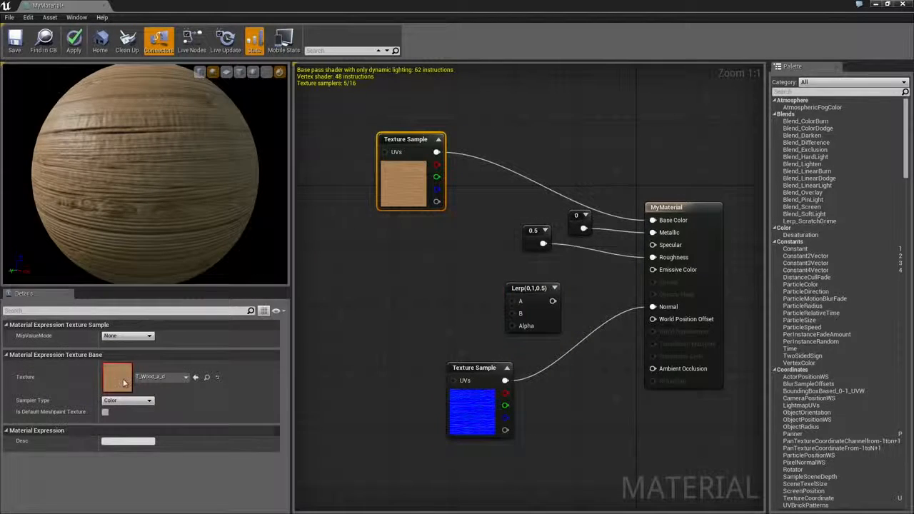
double_click(123, 382)
click(13, 71)
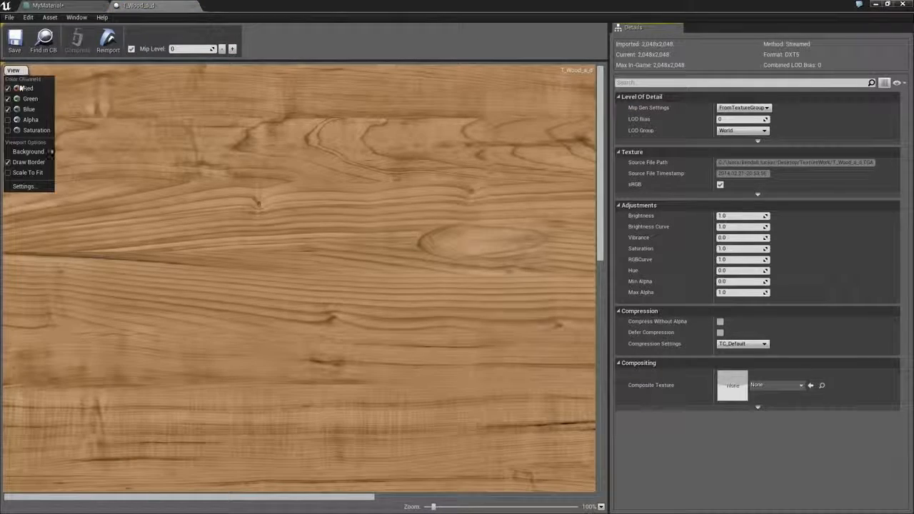
click(10, 88)
click(8, 120)
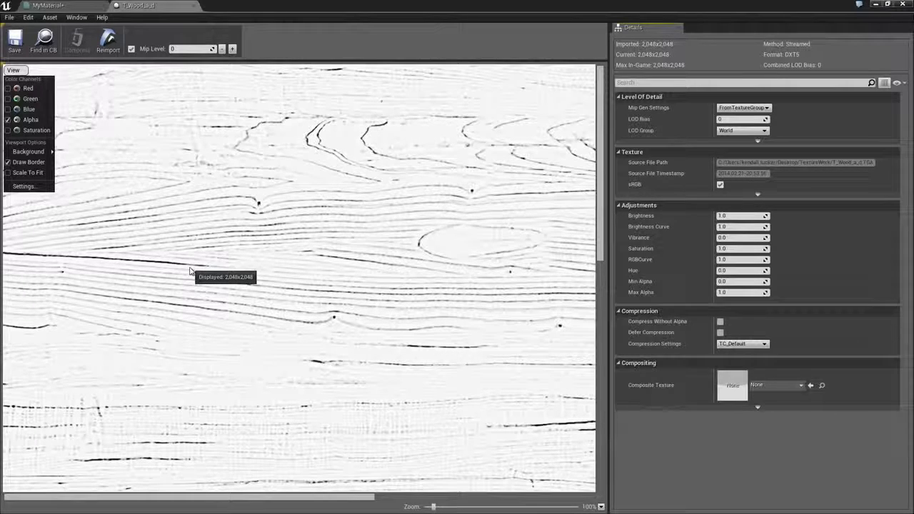
click(87, 7)
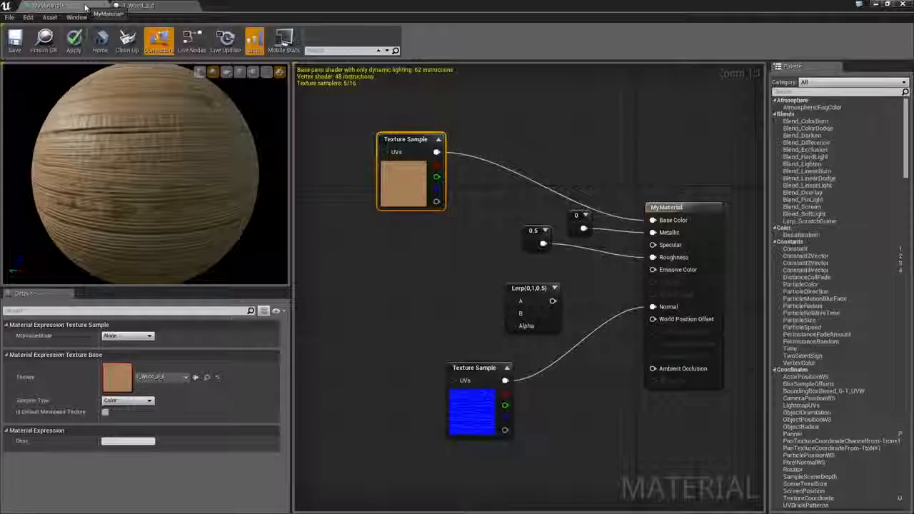
right_drag(442, 312, 462, 310)
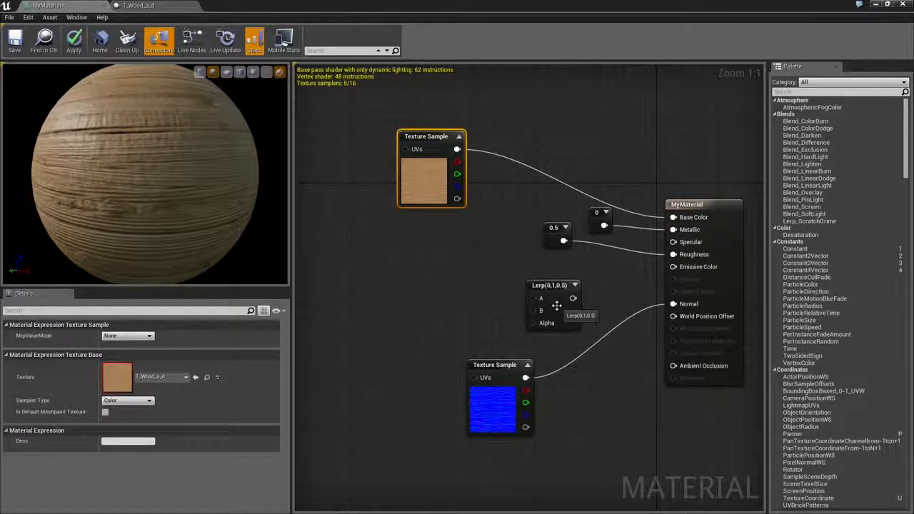
Step: Set the Lerp node's Const A to 0.8, after trying 0.7
click(548, 312)
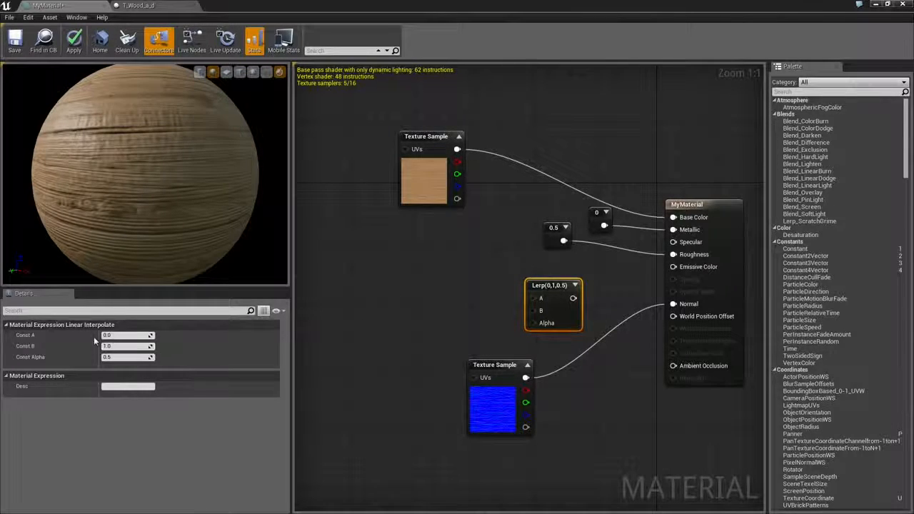
click(116, 335)
key(Tab)
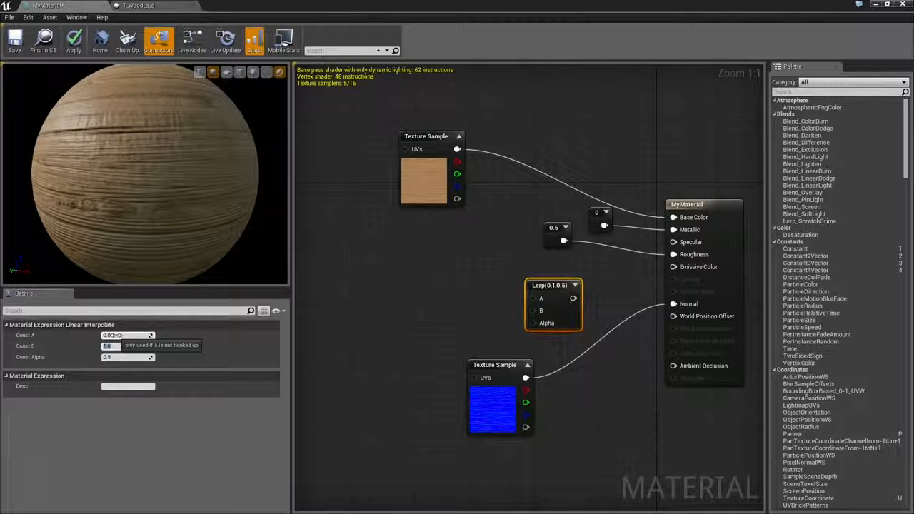
click(116, 335)
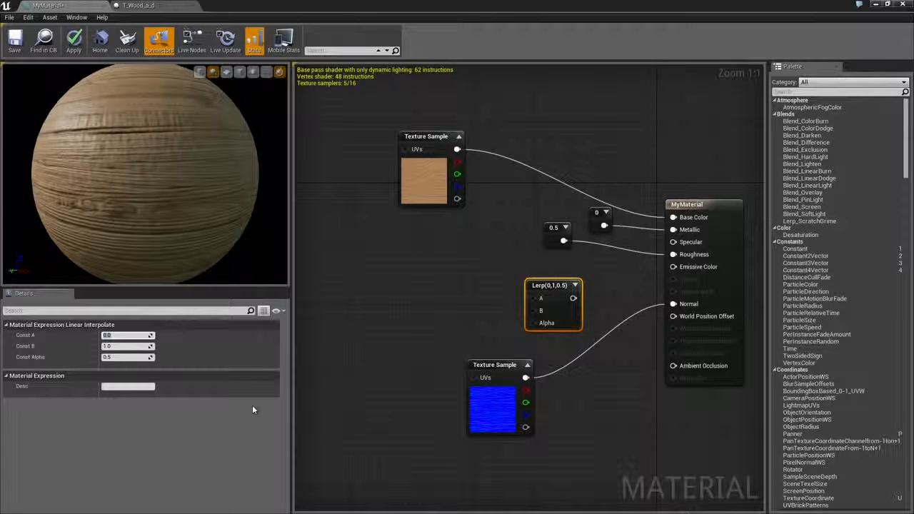
text(0.7)
key(Return)
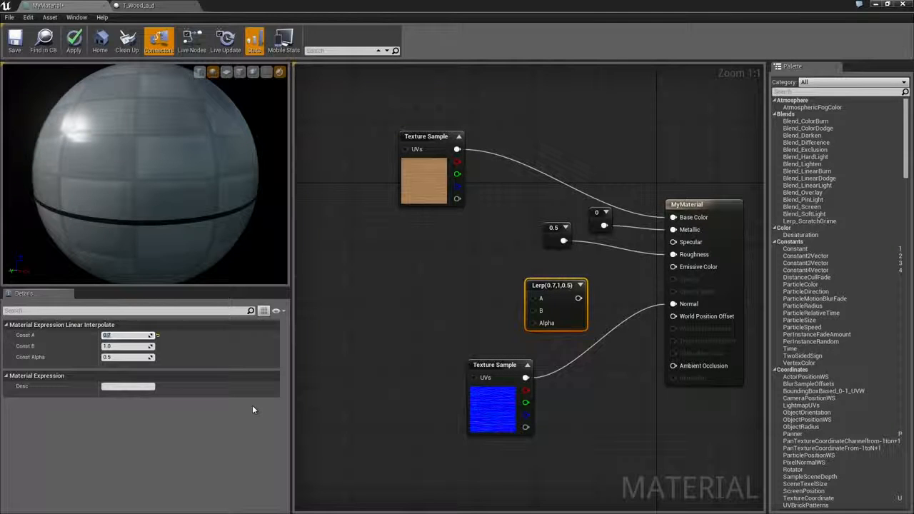
text(0.8)
key(Return)
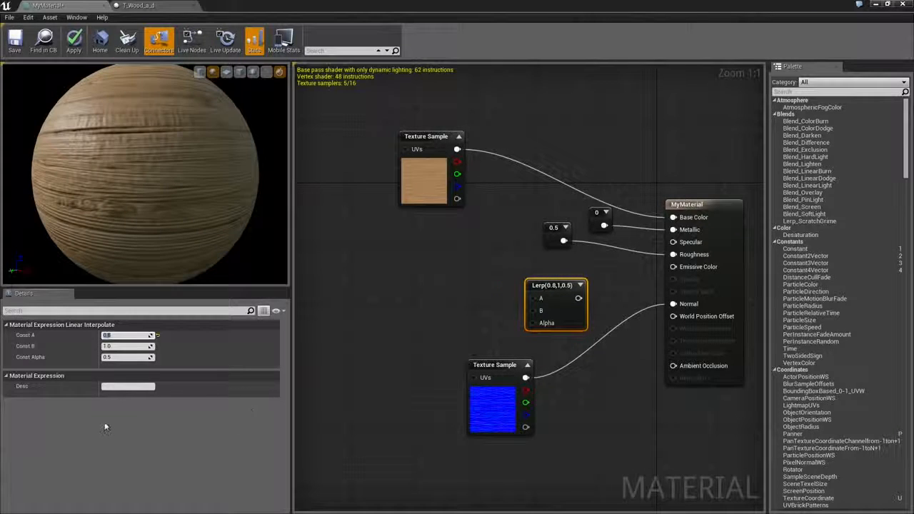
Step: Set the Lerp node's Const B to 0.3 and connect the T_Wood_a_d sample's alpha output to the Lerp's Alpha input
click(126, 345)
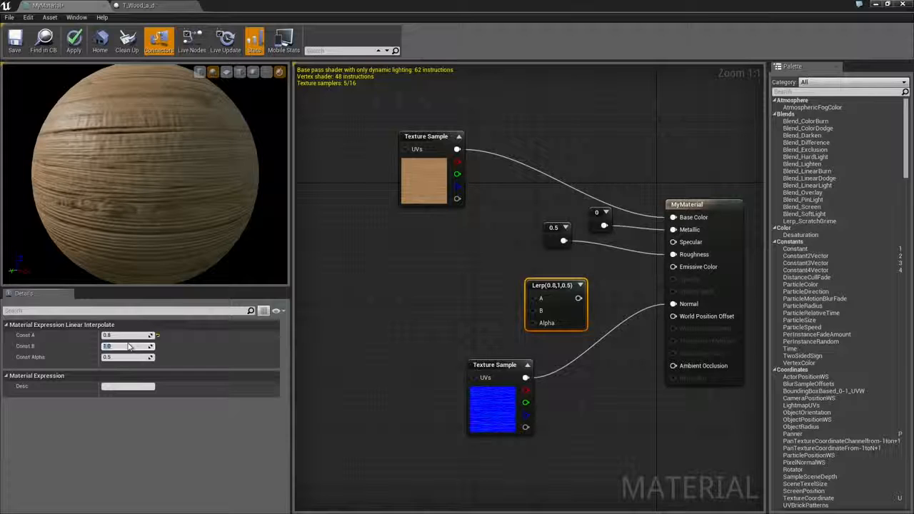
text(.3)
key(Return)
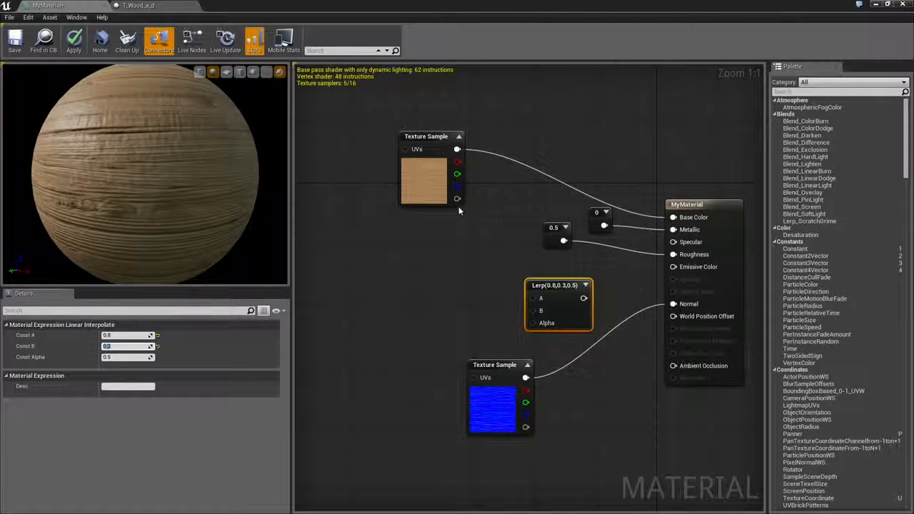
drag(455, 199, 533, 329)
drag(535, 327, 534, 325)
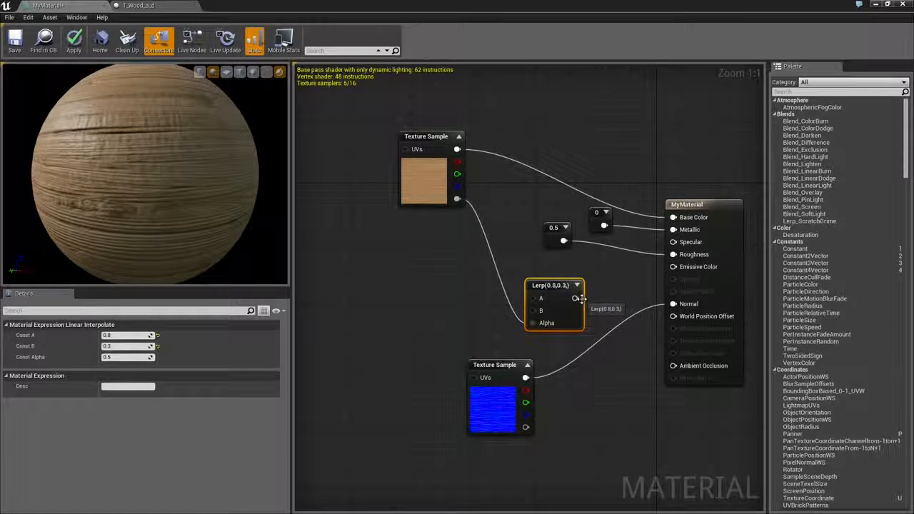
Step: Connect the Lerp node's output to MyMaterial's Roughness input, testing the link by breaking and remaking it
drag(575, 298, 674, 256)
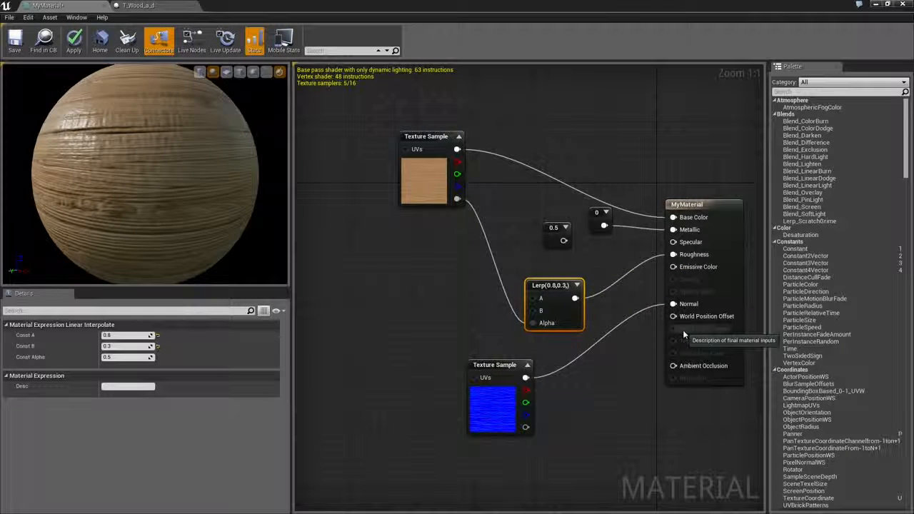
alt+click(575, 298)
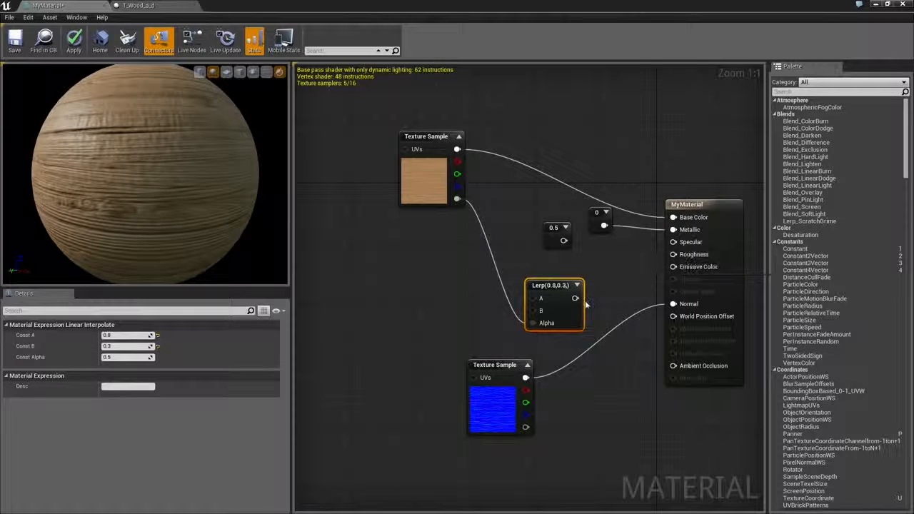
drag(575, 298, 680, 254)
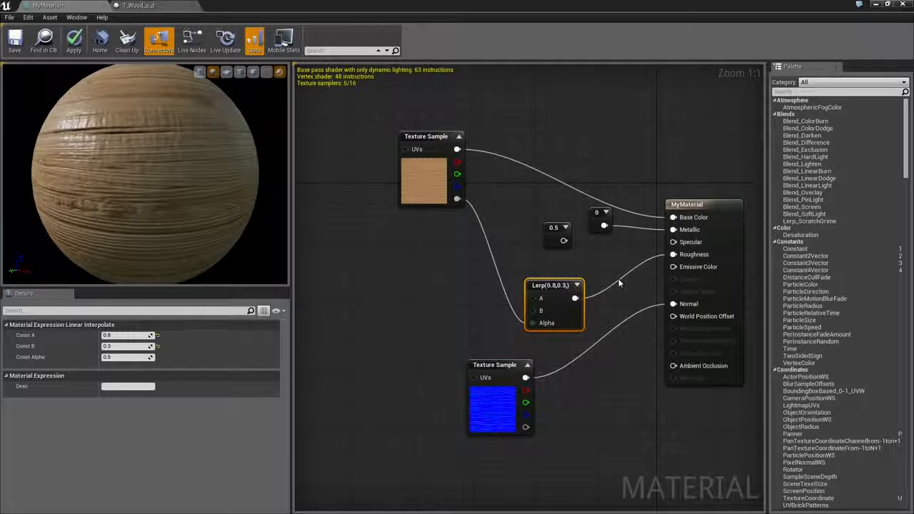
click(618, 279)
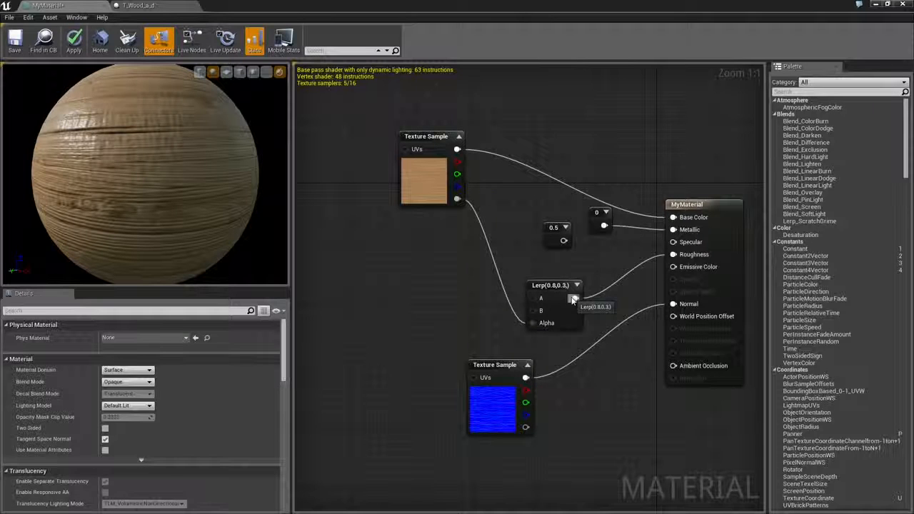
alt+click(672, 255)
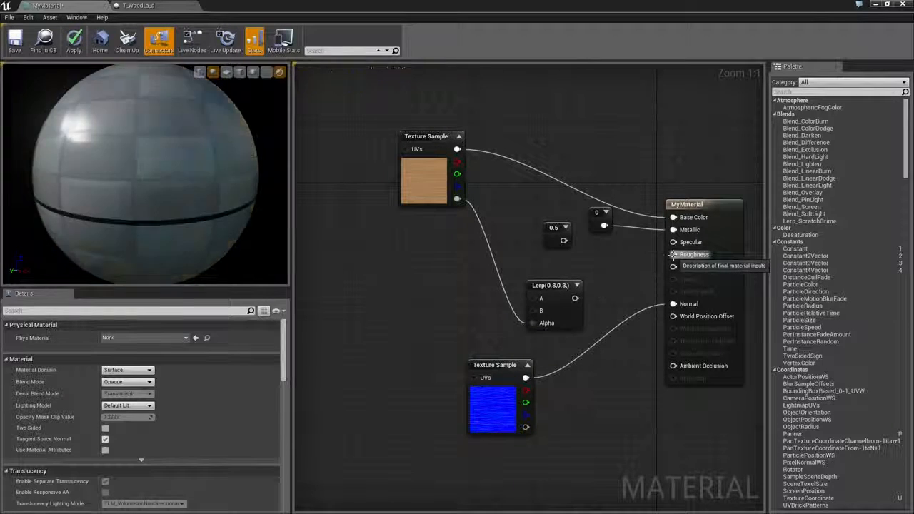
drag(575, 298, 674, 255)
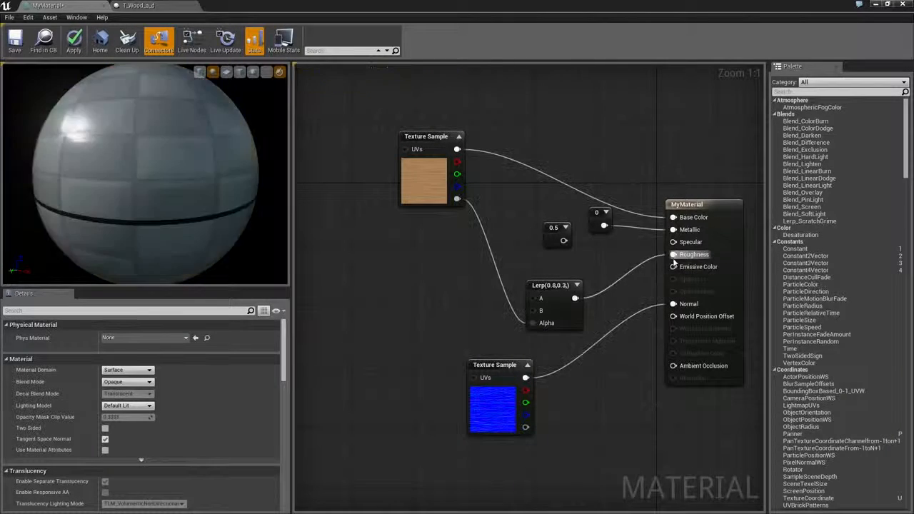
Step: Inspect the wood grain on the preview sphere and clean up the unused 0.5 constant from the graph
drag(167, 213, 136, 150)
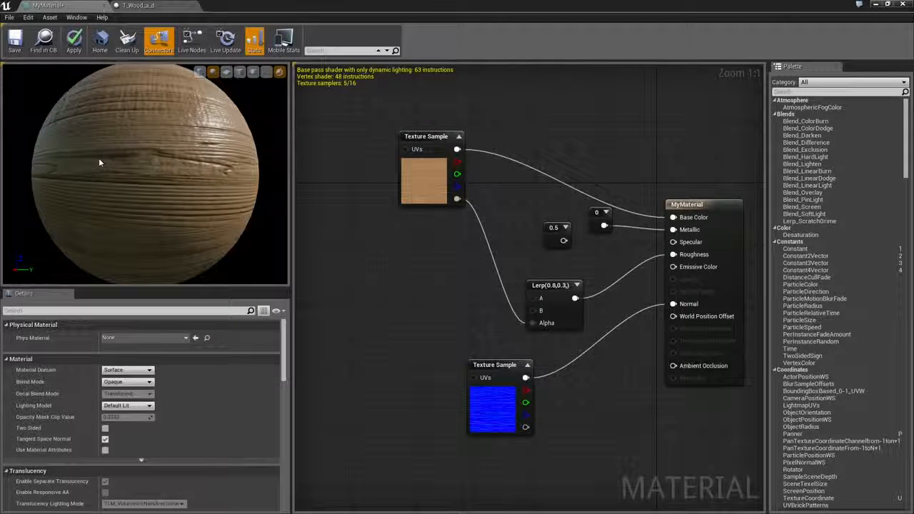
mouse_move(141, 150)
mouse_down()
mouse_move(82, 149)
mouse_move(107, 148)
mouse_up()
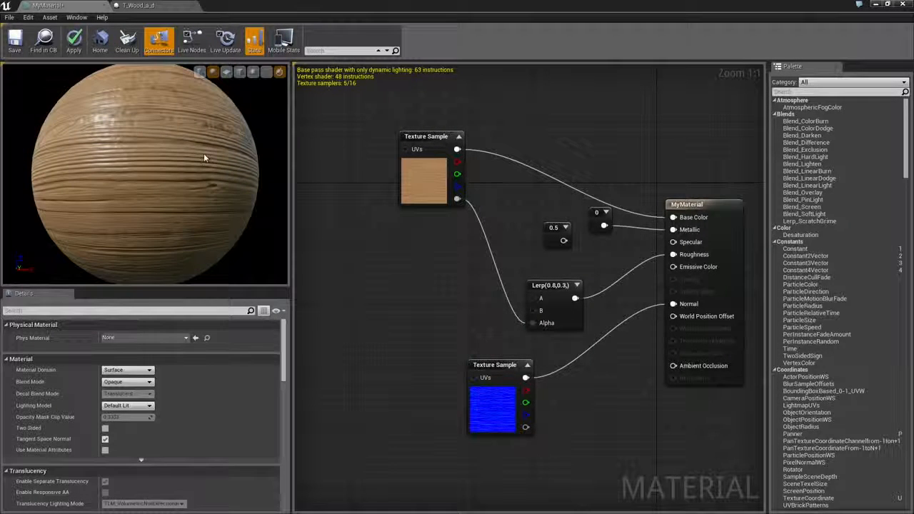
drag(204, 153, 212, 155)
click(547, 245)
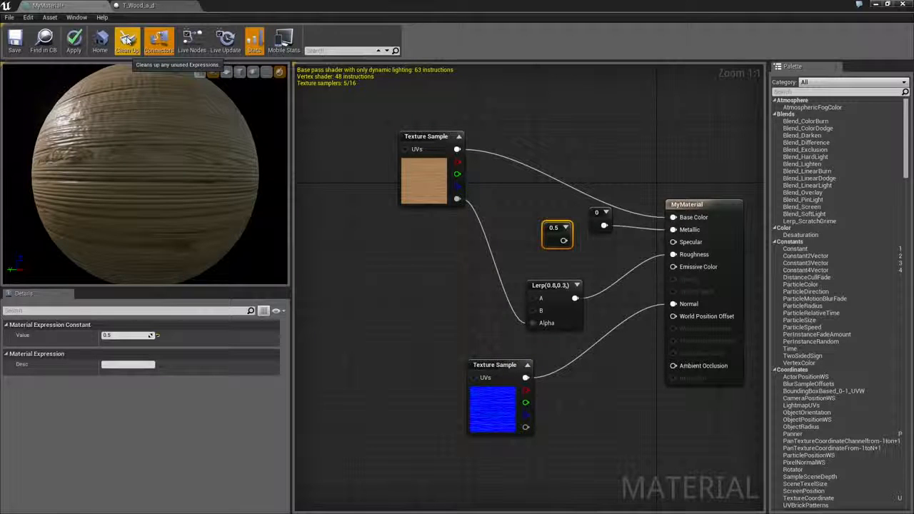
click(128, 41)
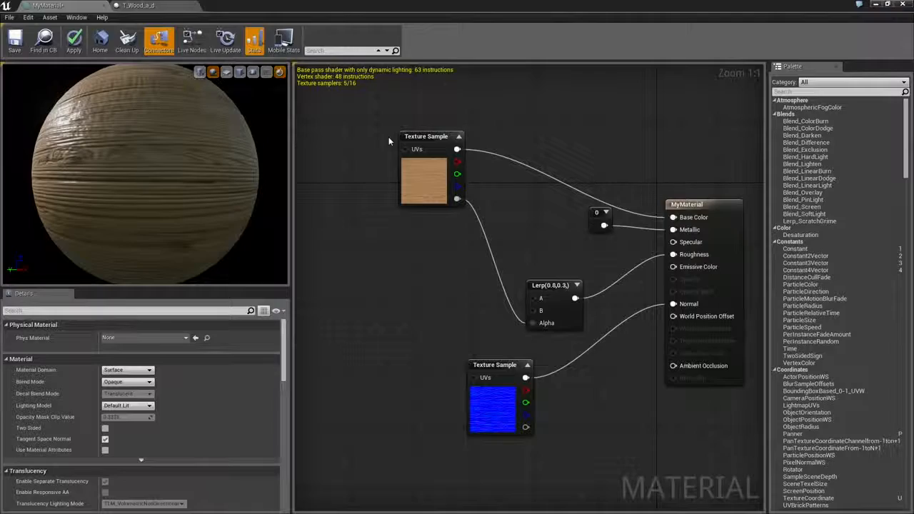
Step: Apply the Lerp roughness changes, inspect the statue in the level, and return to the maximized material editor
drag(386, 6, 908, 16)
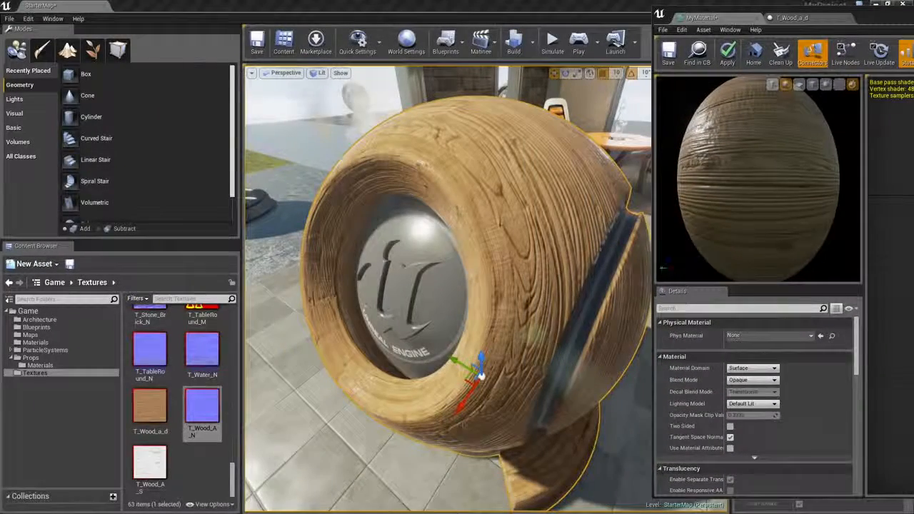
click(728, 51)
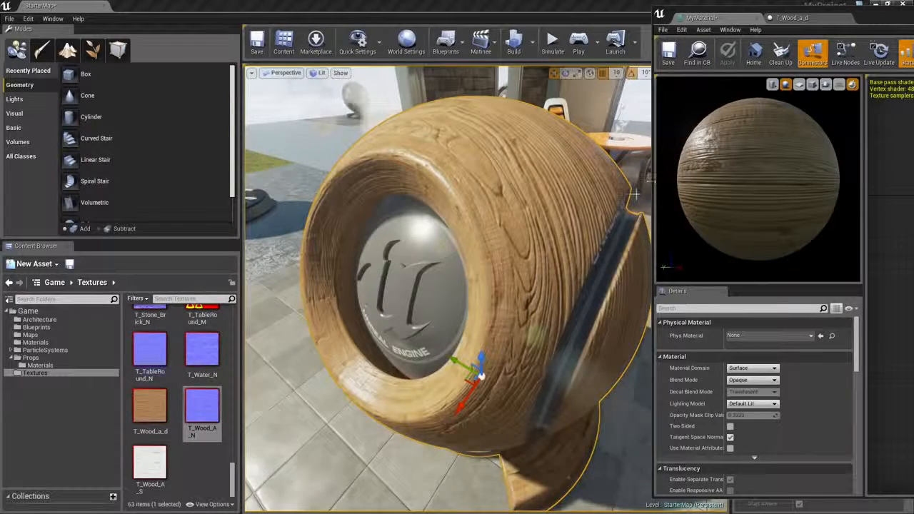
alt+drag(632, 197, 607, 204)
drag(895, 21, 346, 16)
right_drag(392, 241, 372, 244)
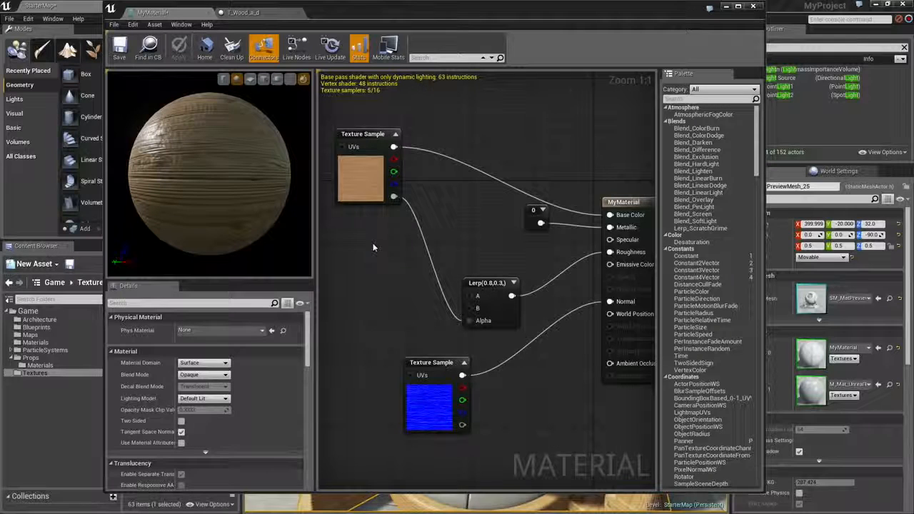
right_drag(426, 234, 501, 231)
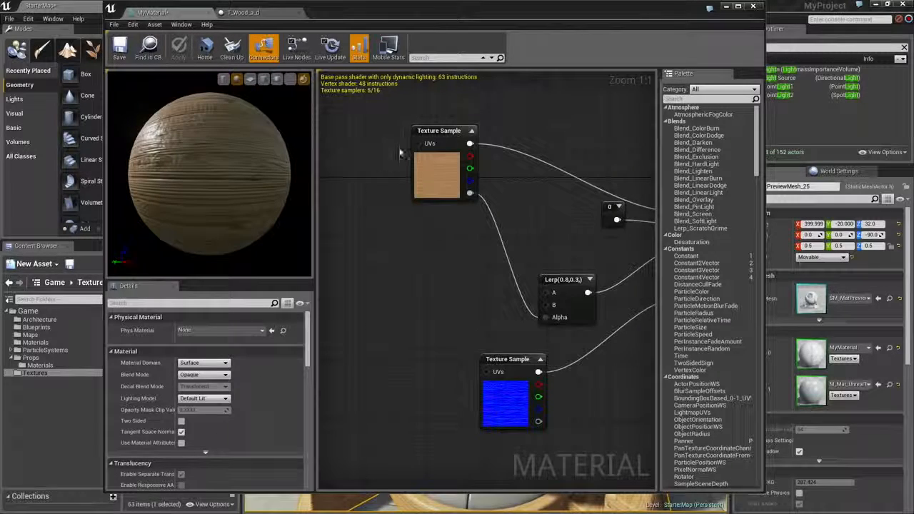
double_click(592, 18)
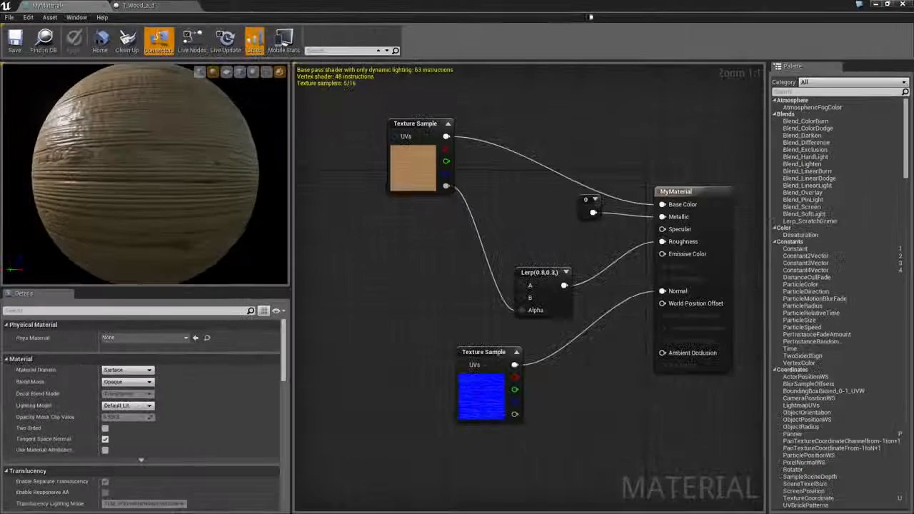
Step: Move the T_Wood_a_d sample and the Metallic constant slightly down to tidy the graph
right_drag(517, 137, 570, 133)
drag(482, 135, 498, 158)
drag(640, 202, 633, 219)
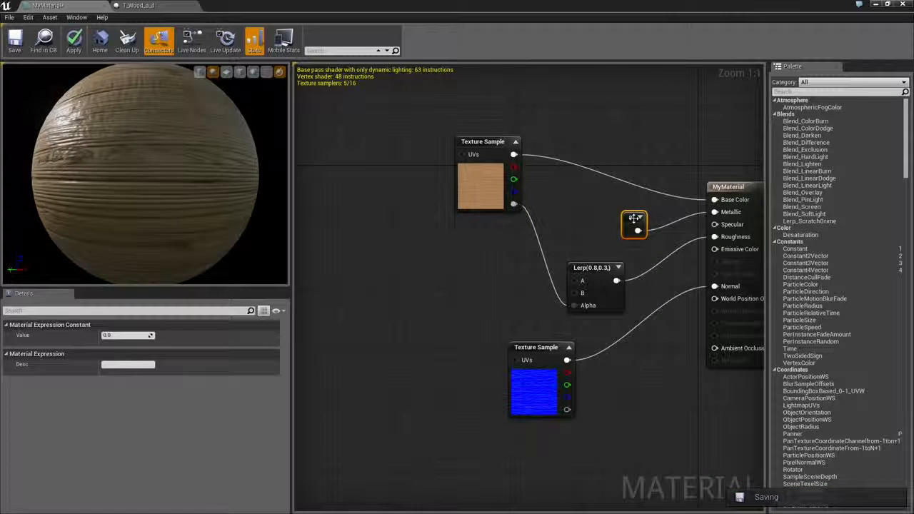
right_click(326, 271)
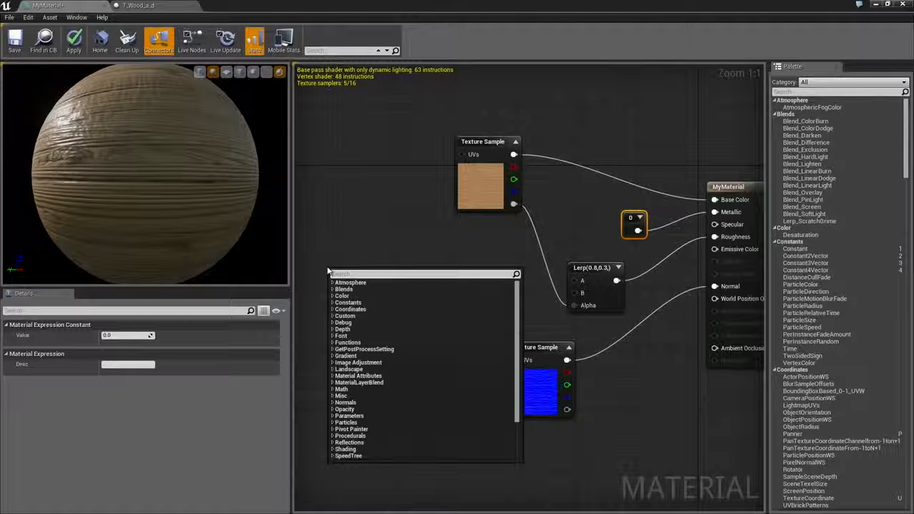
text(texture)
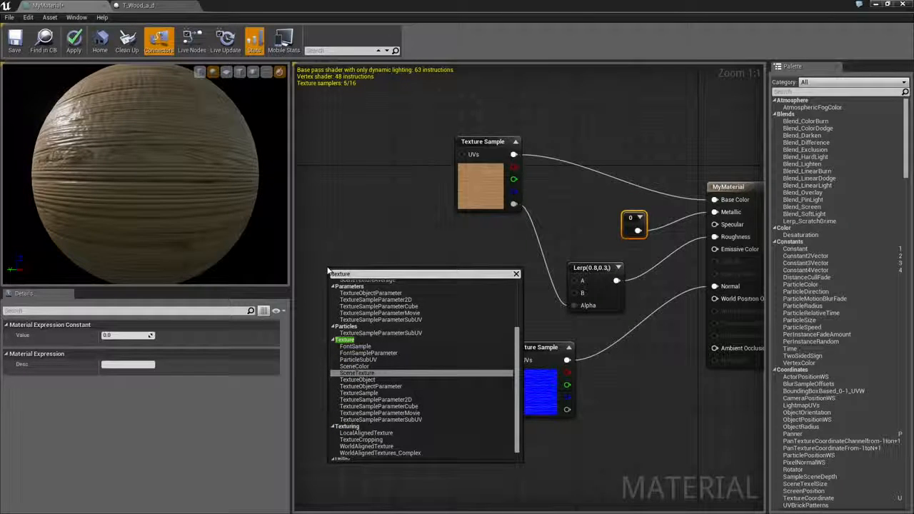
text(coo)
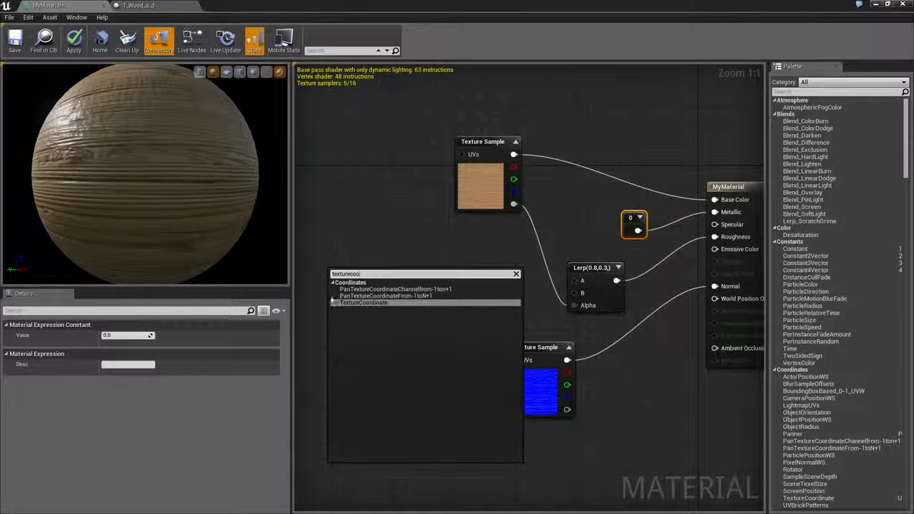
click(381, 207)
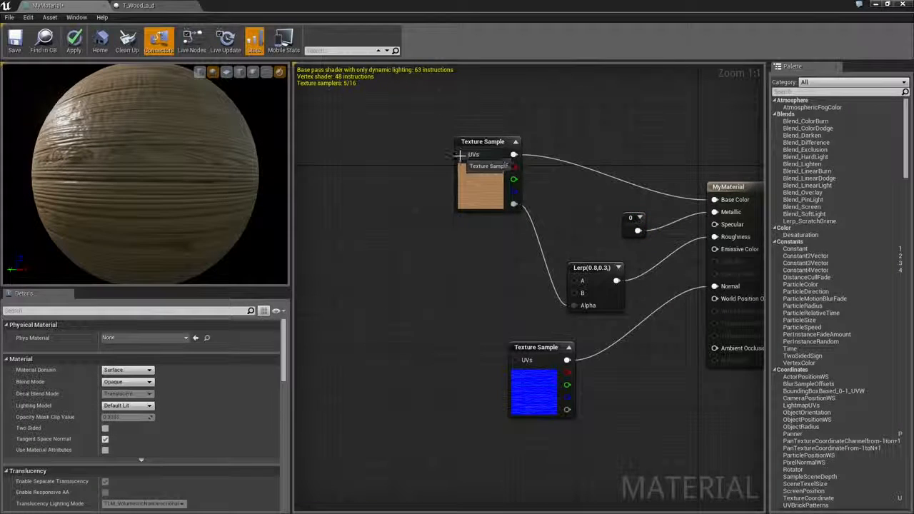
Step: Add a TextureCoordinate node wired to the T_Wood_a_d sample's UVs input and place it left of the samples
drag(462, 155, 390, 204)
text(texturecoor)
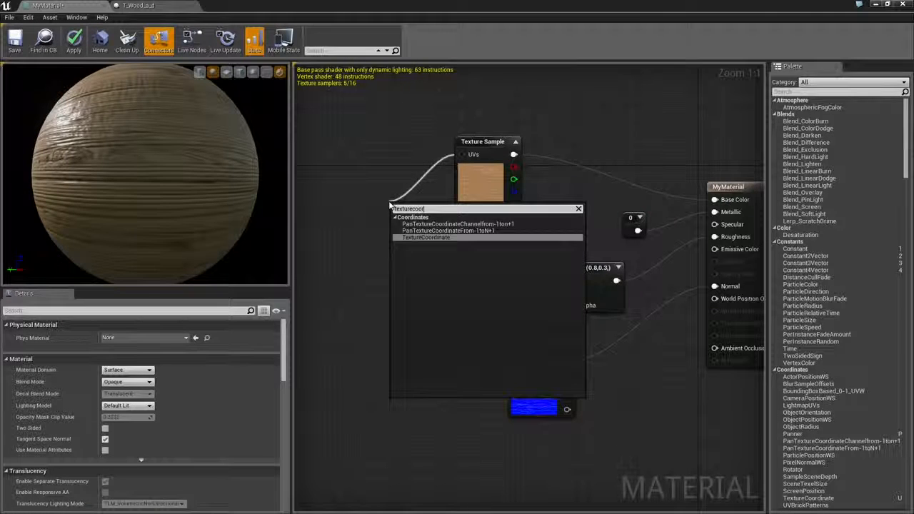
key(Return)
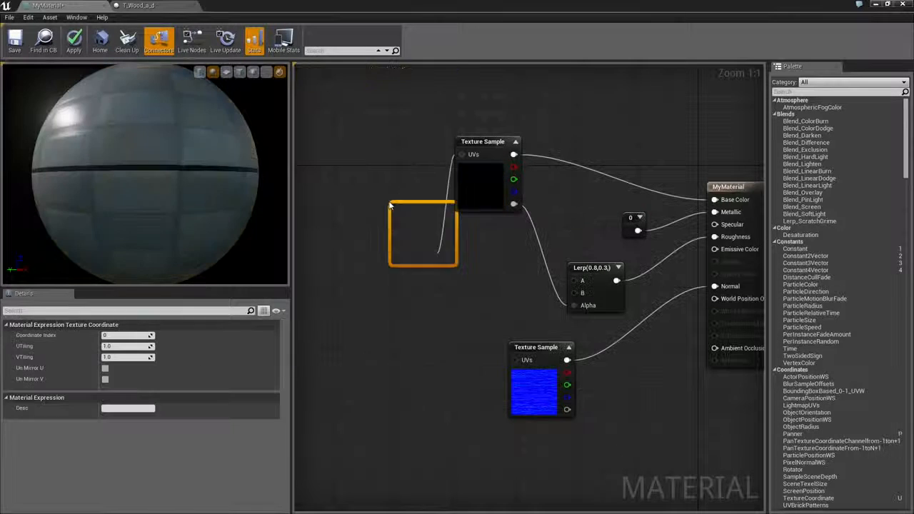
drag(406, 206, 320, 220)
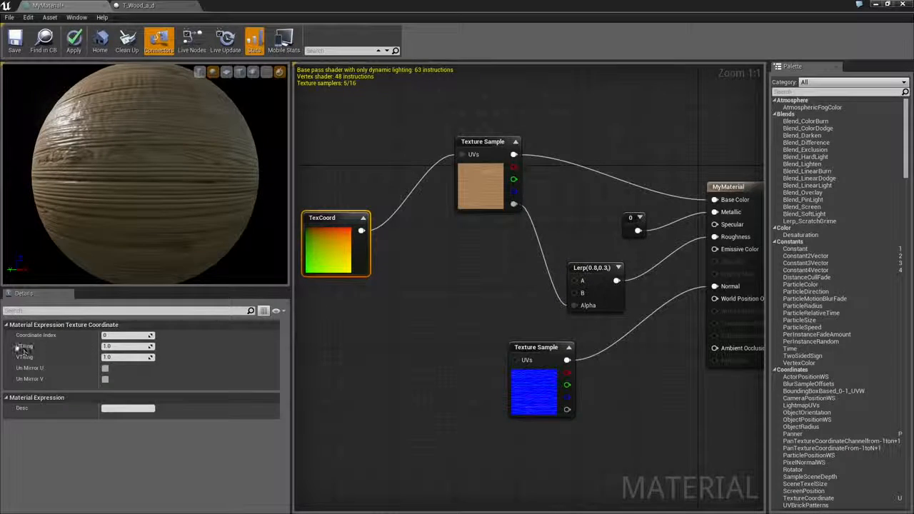
Step: Set the TexCoord node's UTiling and VTiling to 2
click(126, 346)
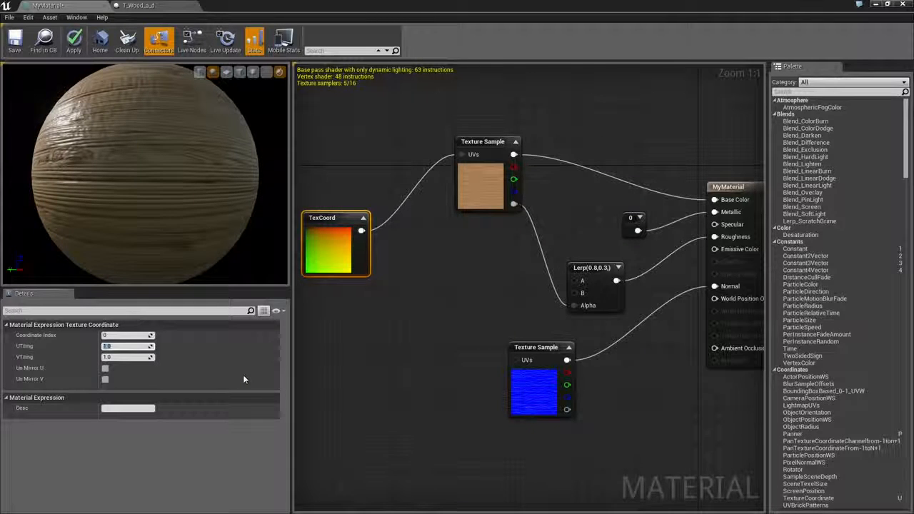
text(2)
key(Tab)
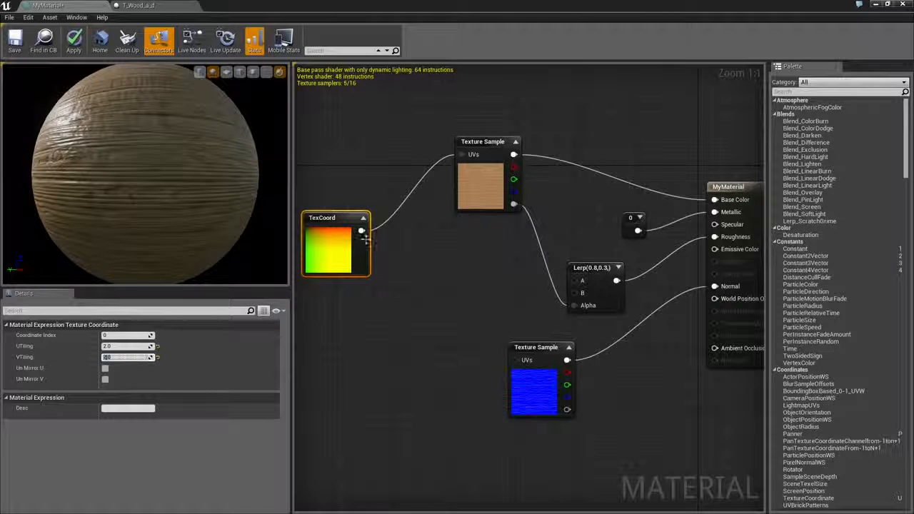
Step: Connect the TexCoord node to the normal map sample's UVs input and check the textures assigned to both samples
drag(362, 231, 510, 361)
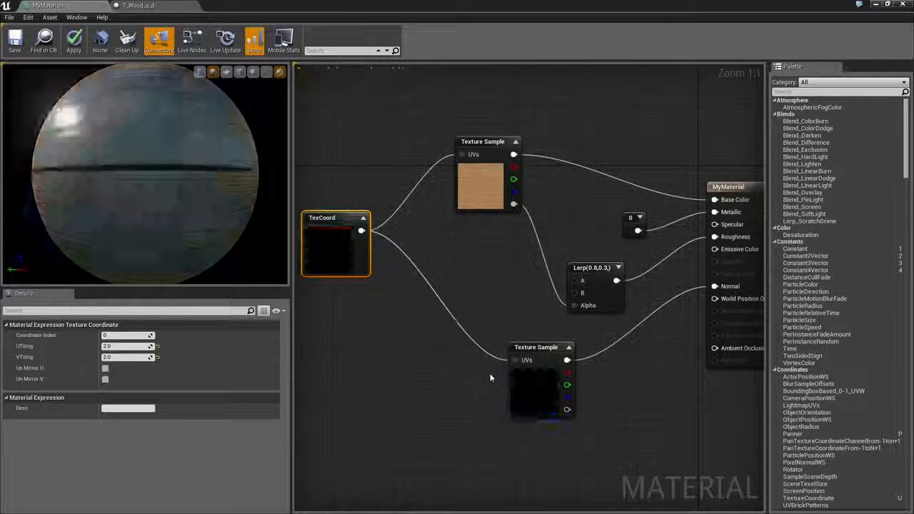
click(490, 187)
click(527, 386)
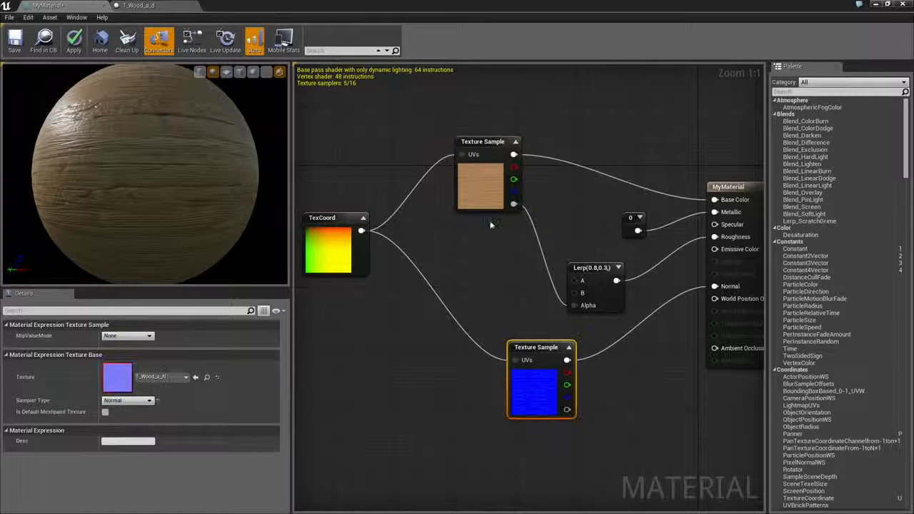
click(475, 172)
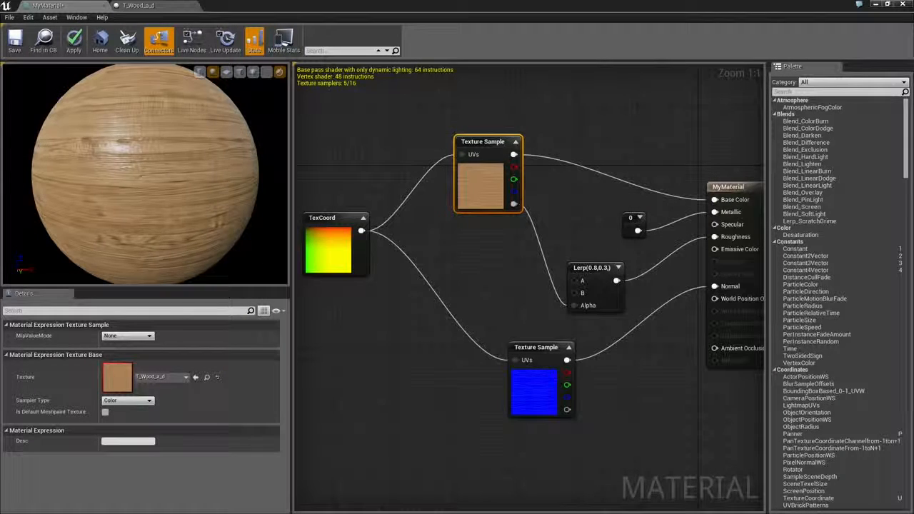
Step: Set the TexCoord node's UTiling and VTiling to 3
click(330, 243)
click(127, 347)
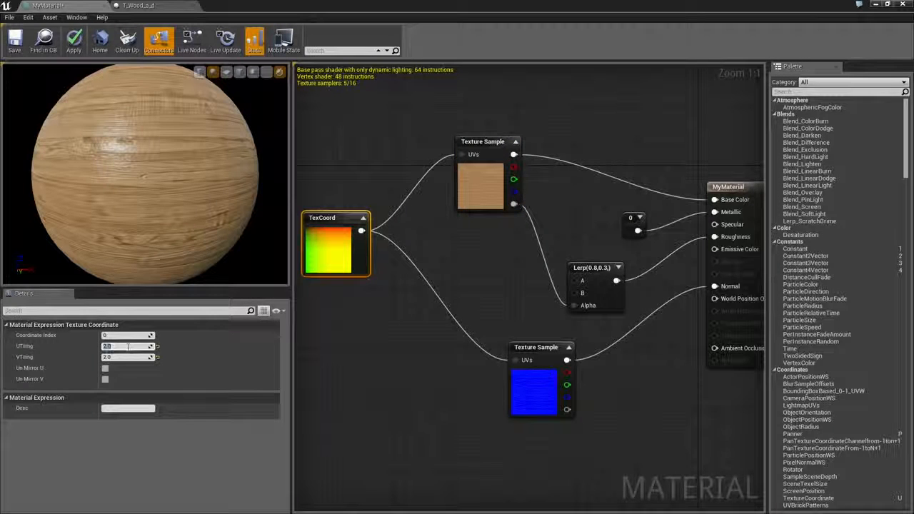
text(3)
key(Tab)
text(3)
key(Return)
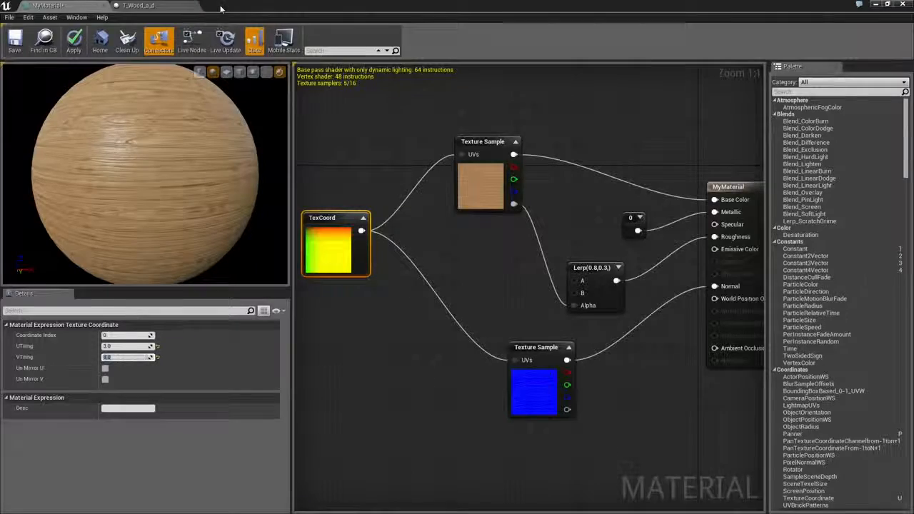
Step: Apply the new texture tiling, orbit the statue in the level to examine it, and return to the maximized material editor
drag(207, 6, 787, 17)
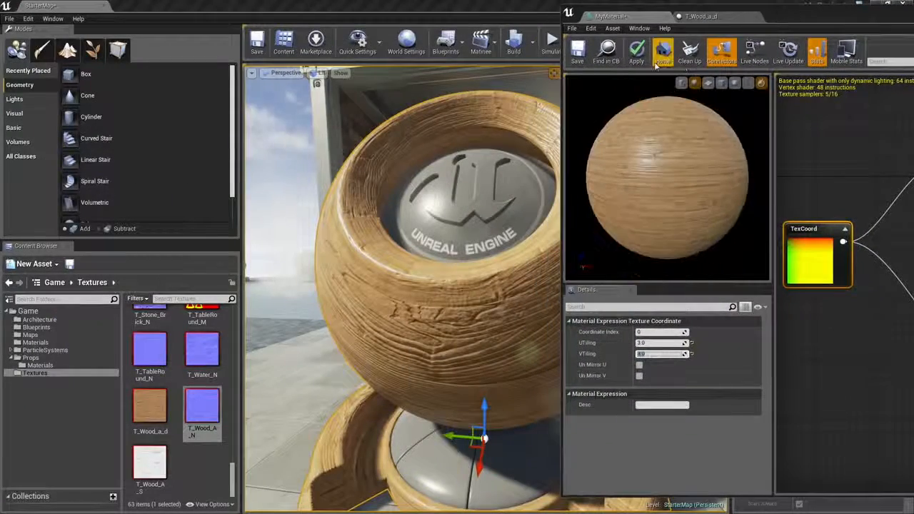
click(636, 53)
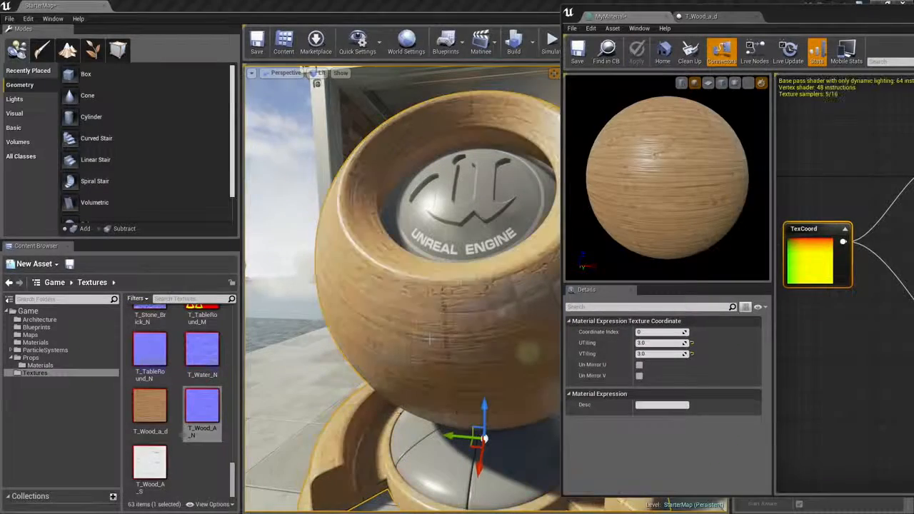
alt+drag(430, 339, 472, 329)
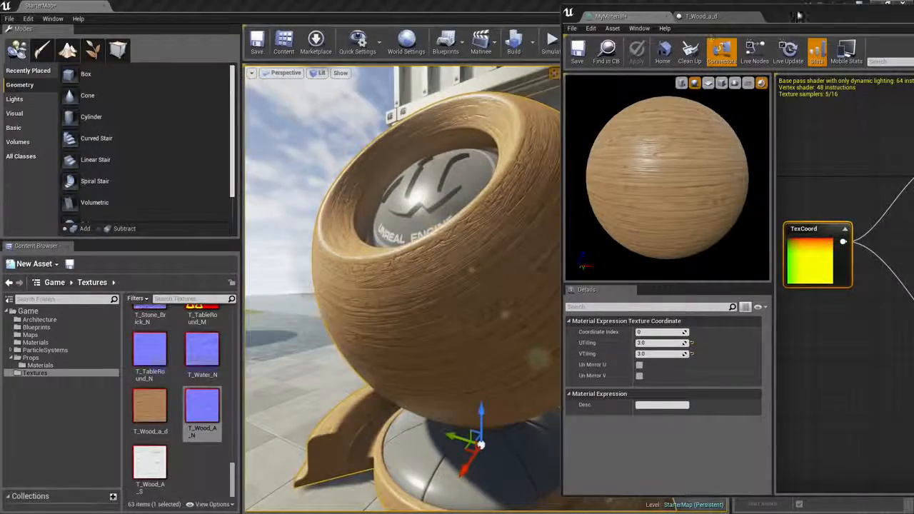
drag(800, 15, 386, 24)
right_drag(515, 211, 478, 204)
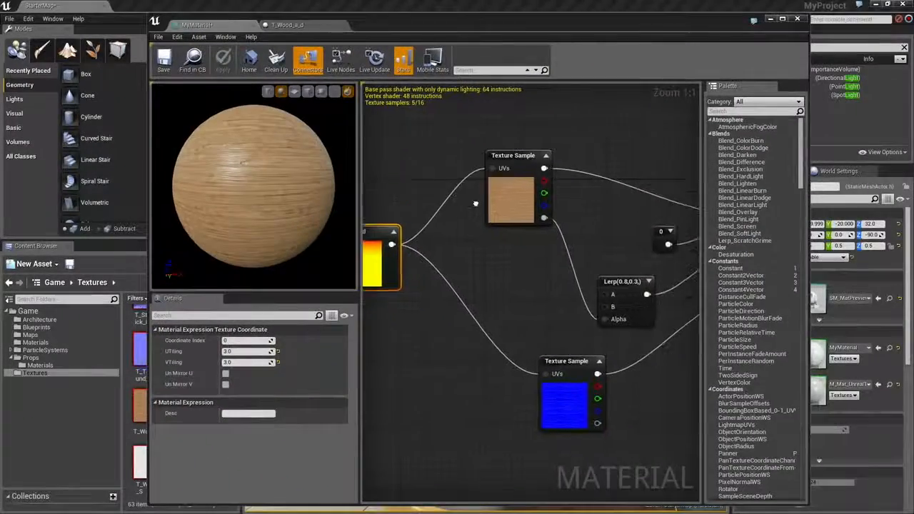
double_click(555, 21)
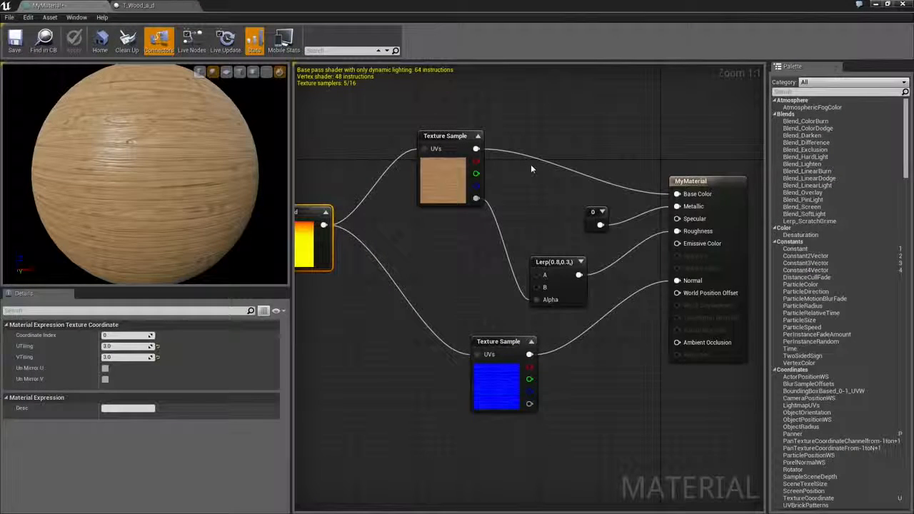